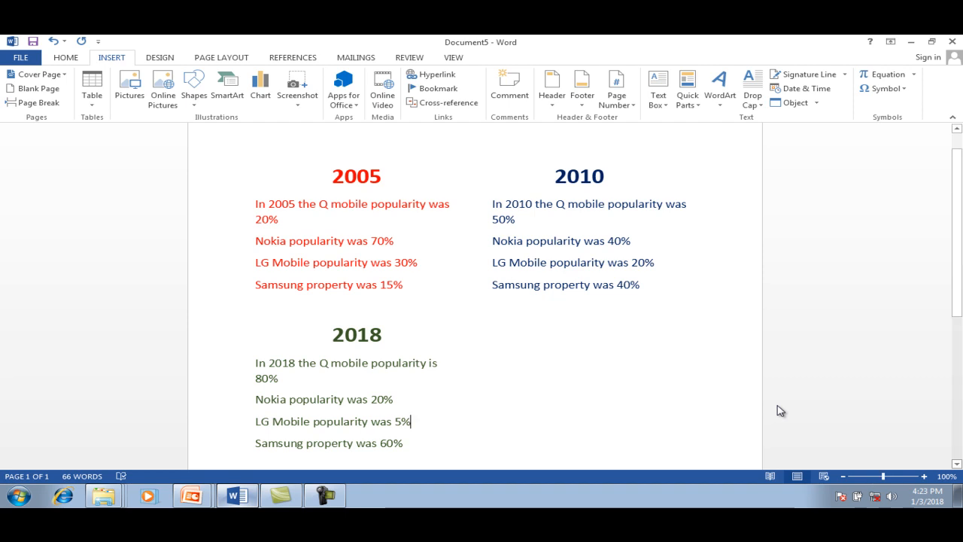
Examine the mobile popularity figures for 2005, 2010 and 2018 and the empty space below them
{"action": "scroll", "coordinate": [780, 410], "scroll_direction": "down", "scroll_amount": 1}
{"action": "scroll", "coordinate": [780, 410], "scroll_direction": "down", "scroll_amount": 1}
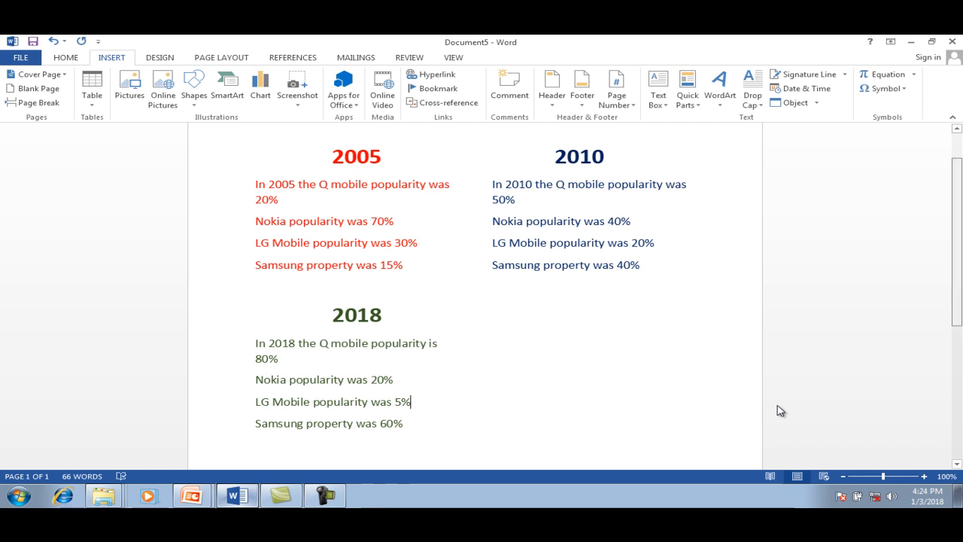
{"action": "scroll", "coordinate": [780, 410], "scroll_direction": "down", "scroll_amount": 4}
{"action": "scroll", "coordinate": [780, 410], "scroll_direction": "down", "scroll_amount": 3}
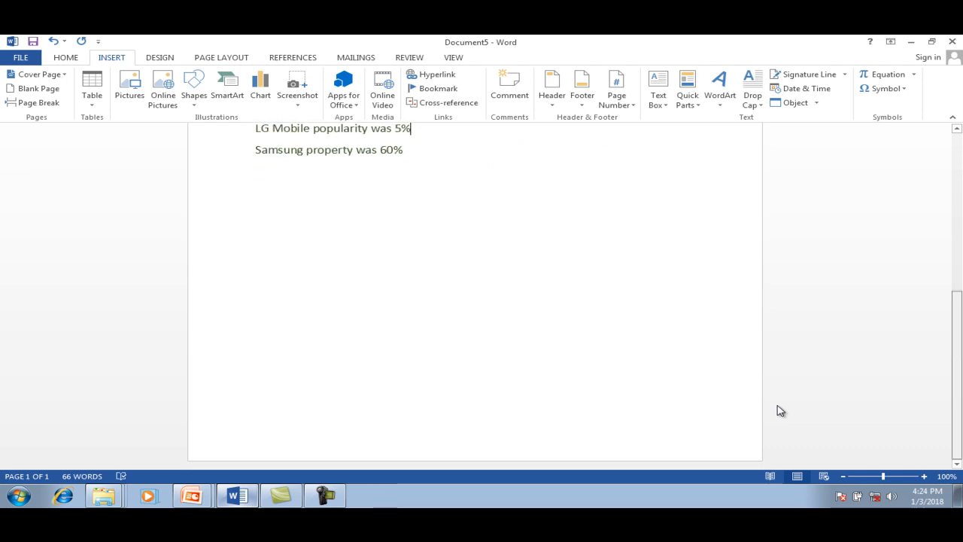
{"action": "scroll", "coordinate": [780, 410], "scroll_direction": "up", "scroll_amount": 8}
{"action": "scroll", "coordinate": [780, 410], "scroll_direction": "down", "scroll_amount": 8}
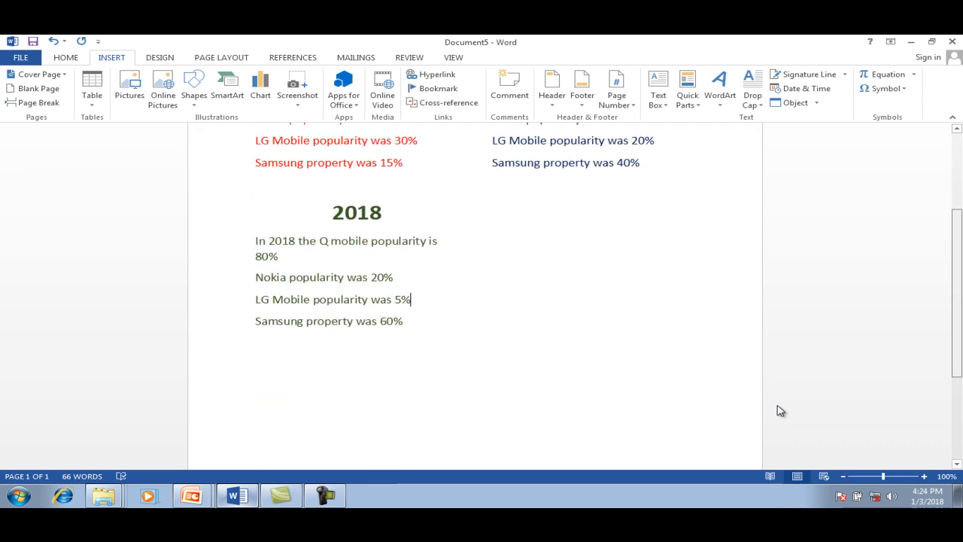
{"action": "scroll", "coordinate": [780, 410], "scroll_direction": "up", "scroll_amount": 3}
{"action": "scroll", "coordinate": [780, 410], "scroll_direction": "down", "scroll_amount": 1}
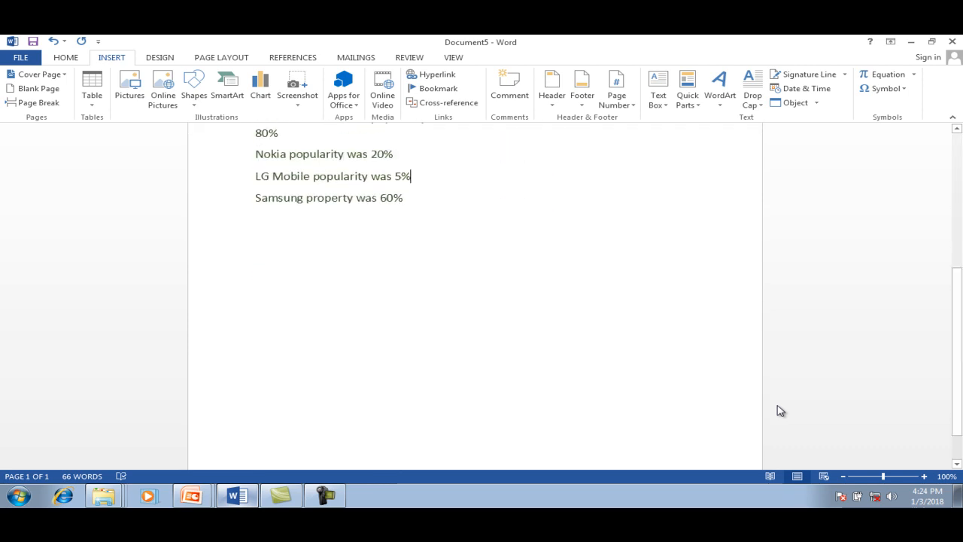
Try to insert a page break on the empty line below the 2018 figures
{"action": "key", "text": "Down"}
{"action": "key", "text": "Down"}
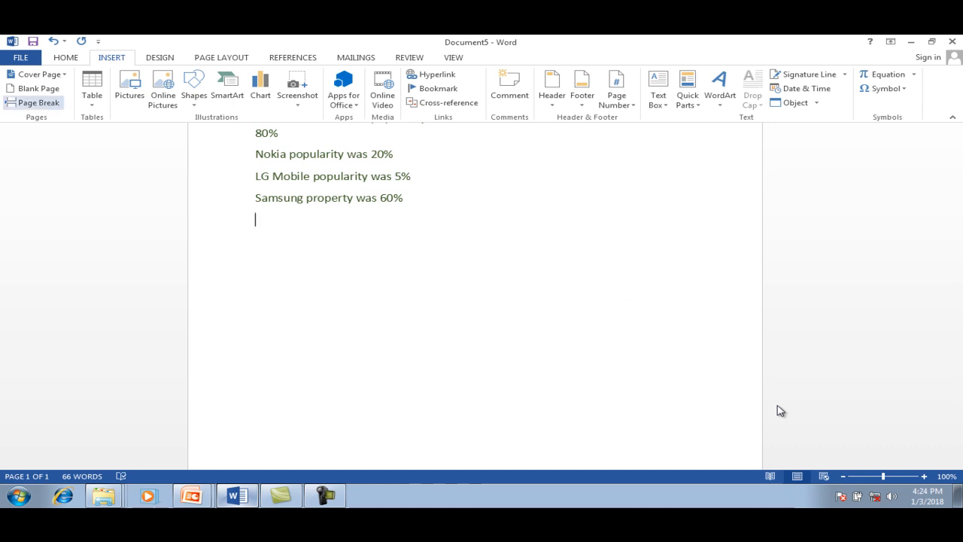
{"action": "key", "text": "ctrl+Return"}
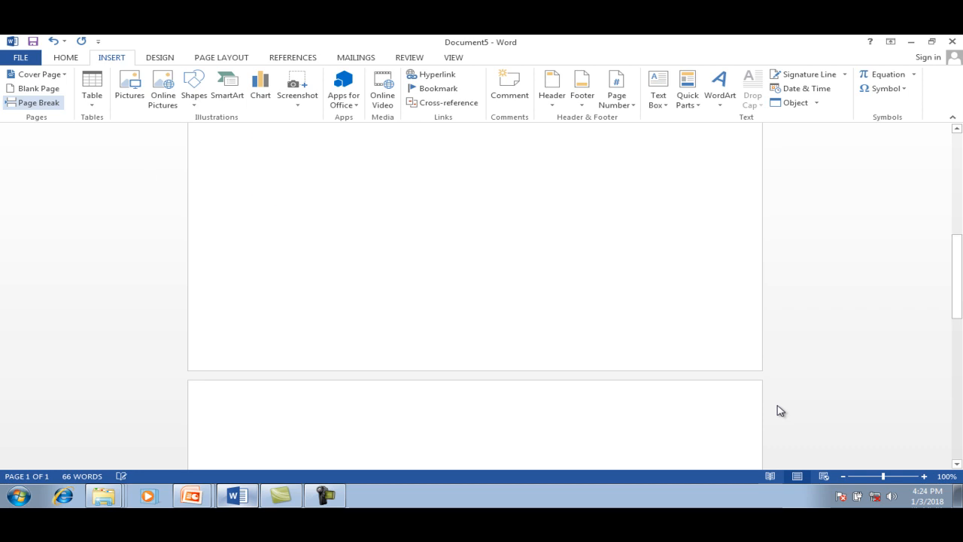
{"action": "mouse_move", "coordinate": [956, 296]}
{"action": "left_mouse_down"}
{"action": "mouse_move", "coordinate": [957, 193]}
{"action": "mouse_move", "coordinate": [957, 433]}
{"action": "left_mouse_up"}
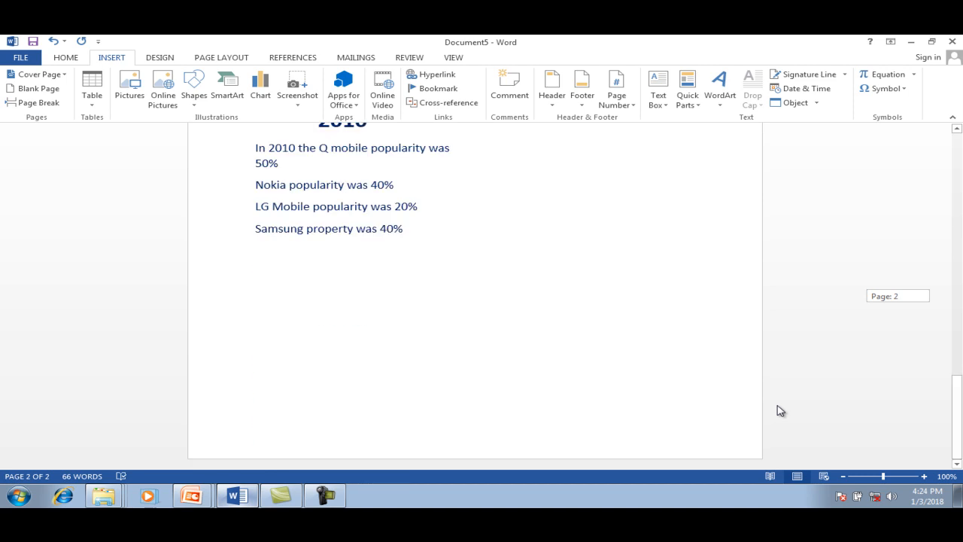
{"action": "key", "text": "ctrl+z"}
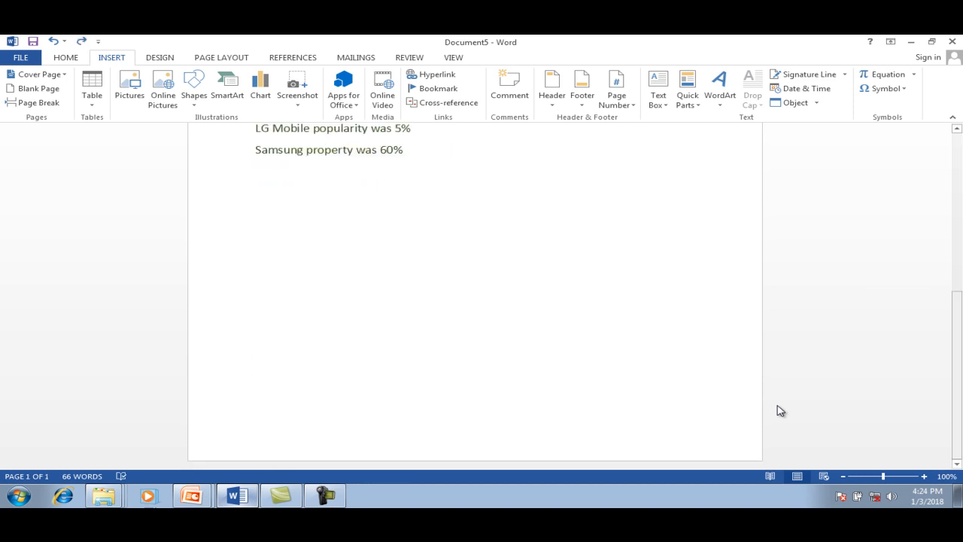
{"action": "scroll", "coordinate": [780, 410], "scroll_direction": "up", "scroll_amount": 3}
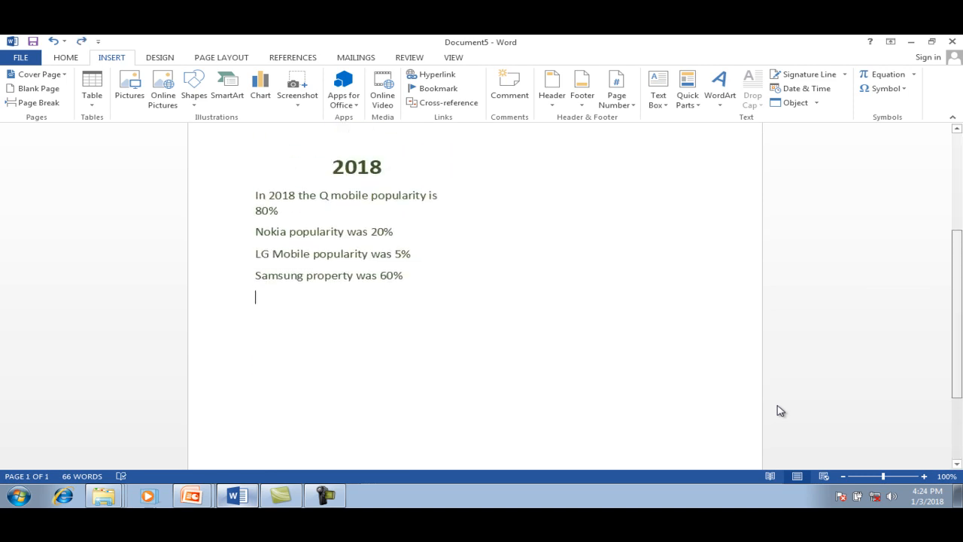
{"action": "scroll", "coordinate": [780, 410], "scroll_direction": "up", "scroll_amount": 1}
{"action": "key", "text": "Return"}
{"action": "key", "text": "Return"}
{"action": "key", "text": "Return"}
{"action": "key", "text": "Return"}
{"action": "key", "text": "Return"}
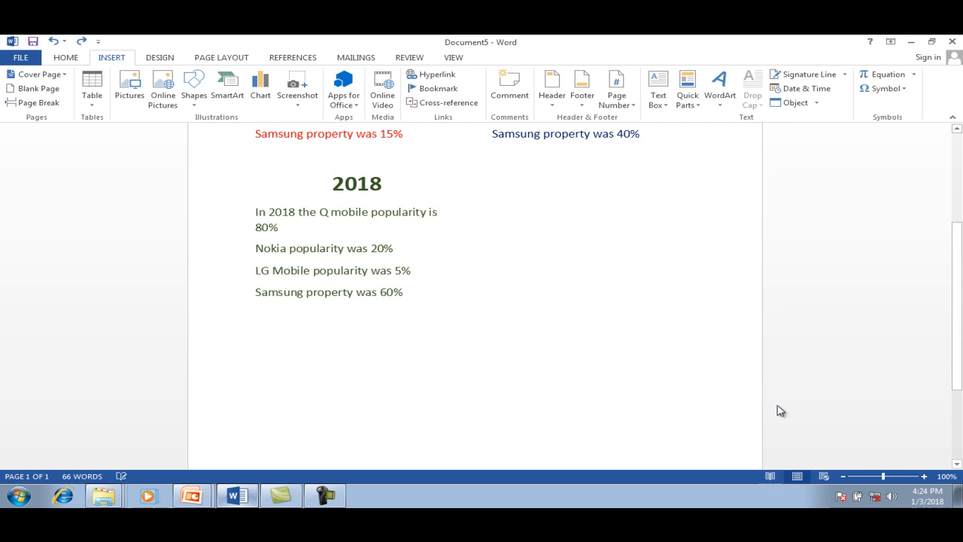
{"action": "scroll", "coordinate": [780, 411], "scroll_direction": "down", "scroll_amount": 2}
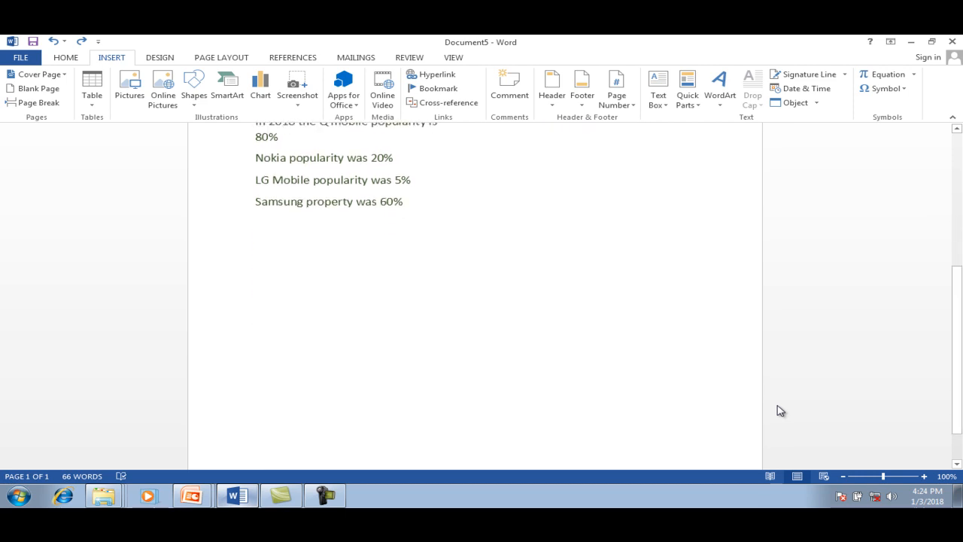
{"action": "key", "text": "BackSpace"}
{"action": "key", "text": "BackSpace"}
{"action": "key", "text": "BackSpace"}
{"action": "key", "text": "BackSpace"}
{"action": "key", "text": "BackSpace"}
{"action": "scroll", "coordinate": [780, 410], "scroll_direction": "up", "scroll_amount": 3}
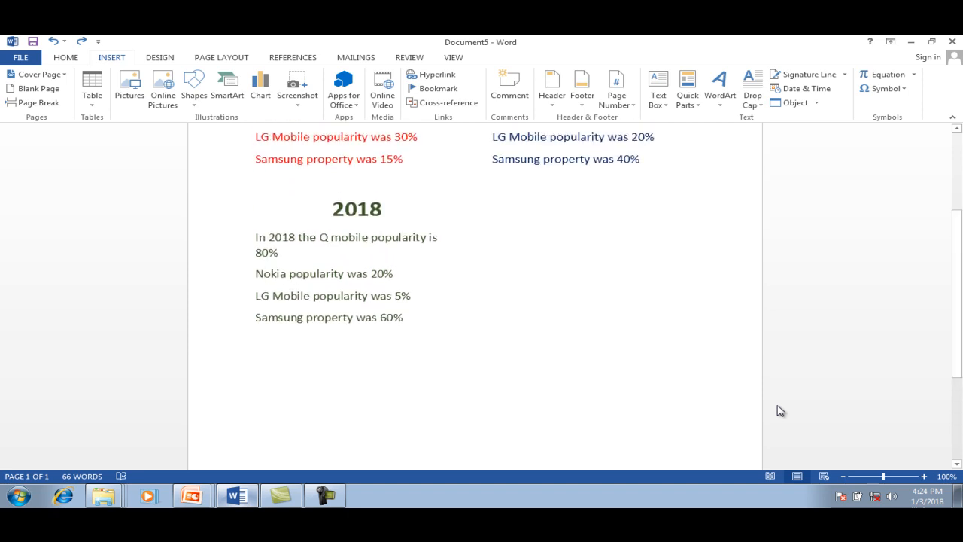
Add blank lines below the 2018 figures and insert a page break to start a second page
{"action": "key", "text": "Return"}
{"action": "key", "text": "Return"}
{"action": "key", "text": "Return"}
{"action": "key", "text": "Return"}
{"action": "key", "text": "Return"}
{"action": "key", "text": "Return"}
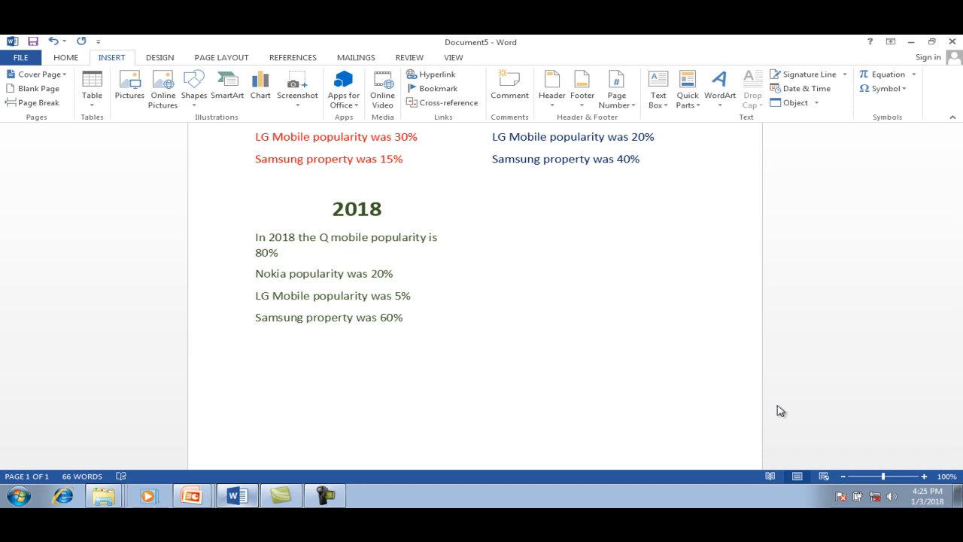
{"action": "key", "text": "ctrl+Return"}
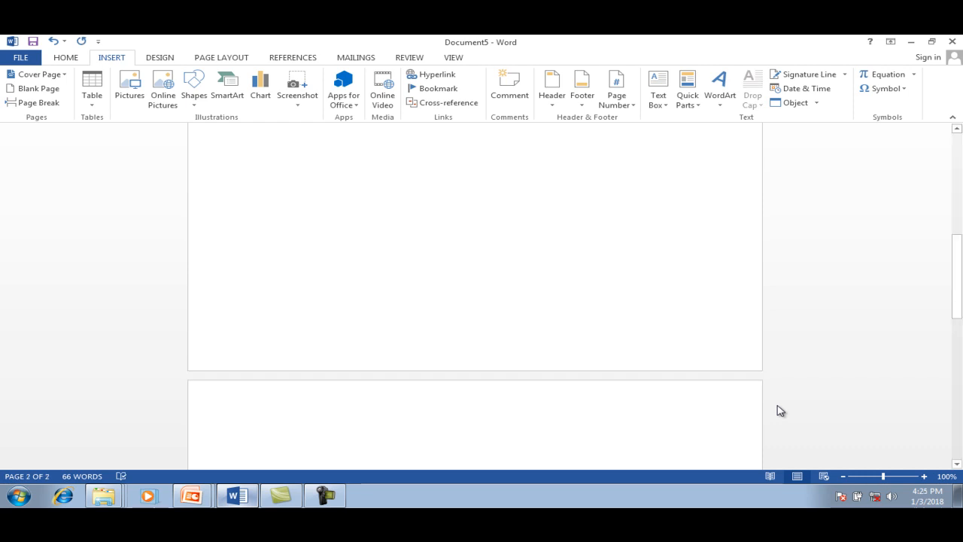
Insert a Clustered Column chart at the beginning of the empty second page
{"action": "scroll", "coordinate": [780, 410], "scroll_direction": "up", "scroll_amount": 5}
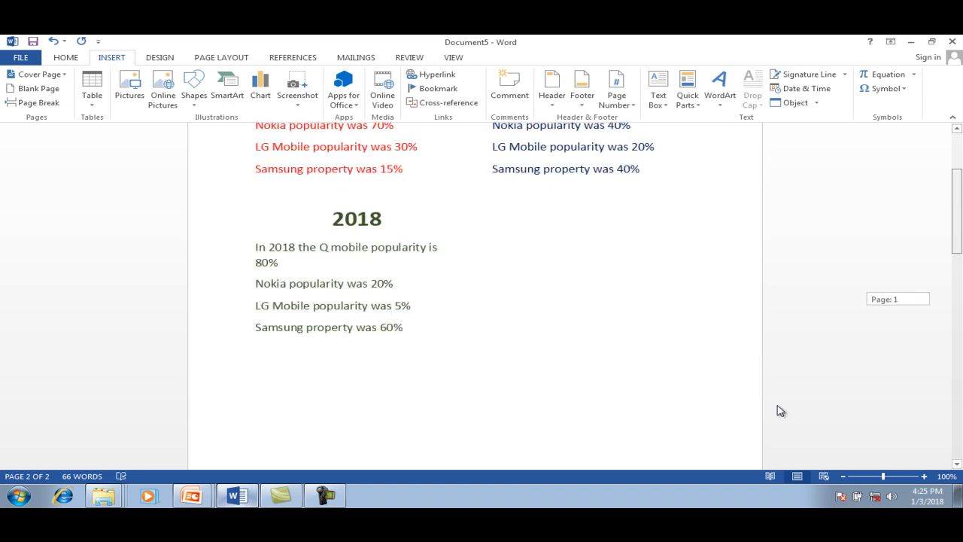
{"action": "scroll", "coordinate": [780, 409], "scroll_direction": "up", "scroll_amount": 3}
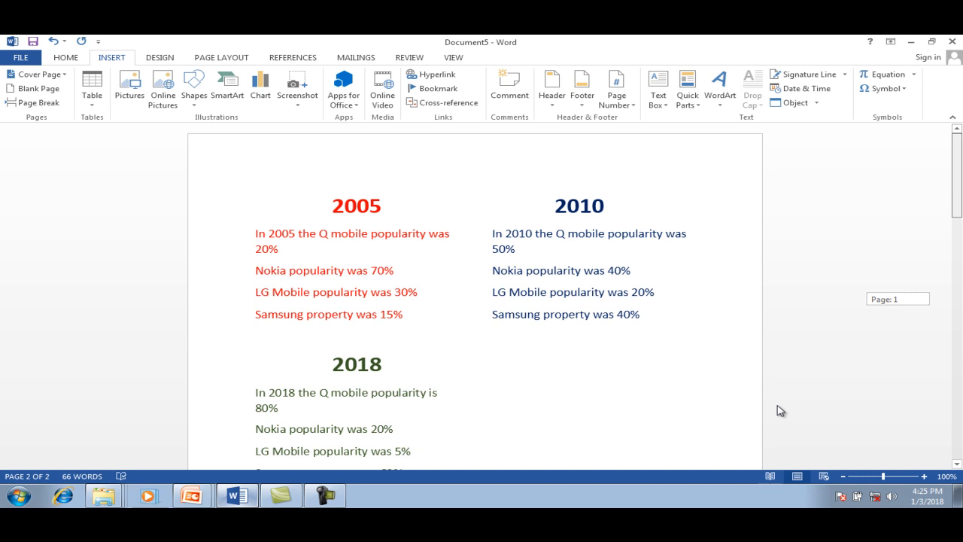
{"action": "scroll", "coordinate": [780, 410], "scroll_direction": "down", "scroll_amount": 1}
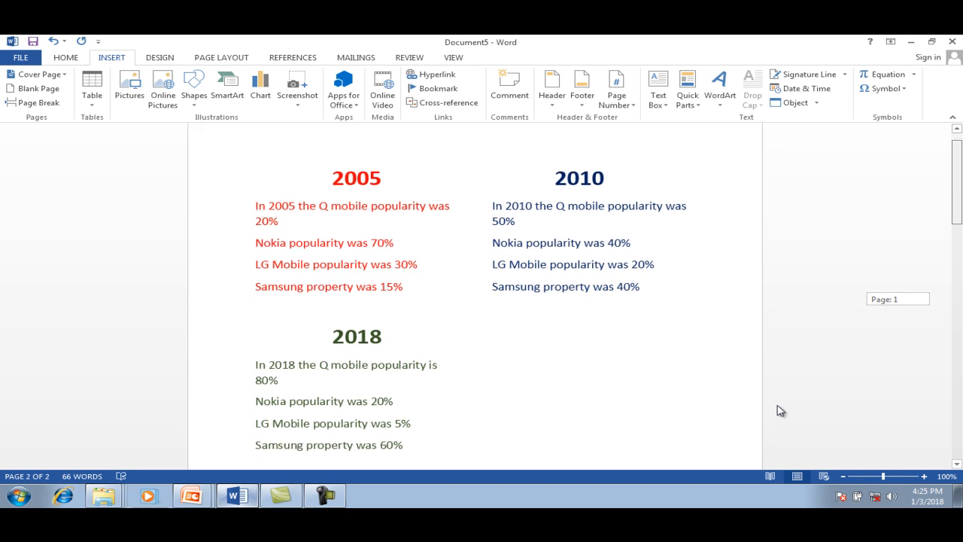
{"action": "scroll", "coordinate": [780, 410], "scroll_direction": "down", "scroll_amount": 6}
{"action": "scroll", "coordinate": [780, 410], "scroll_direction": "down", "scroll_amount": 6}
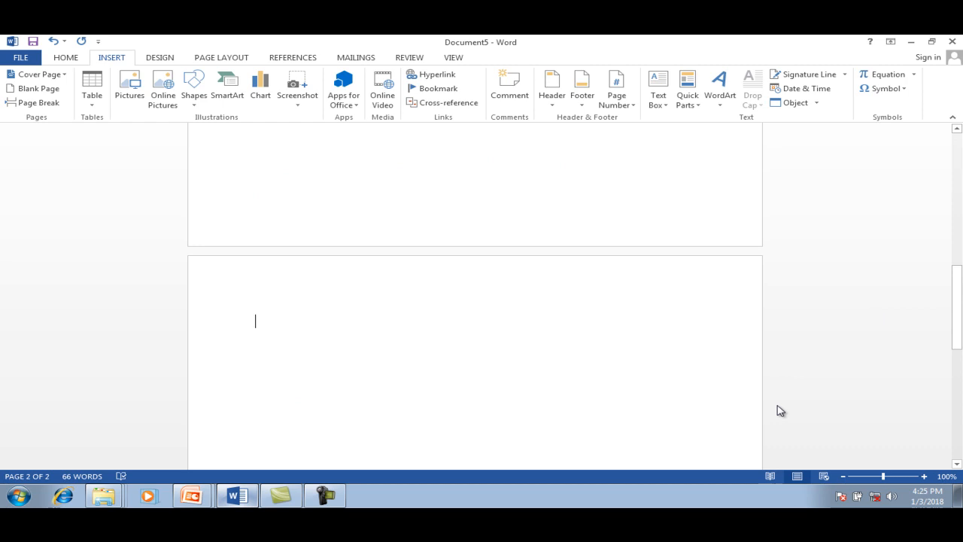
{"action": "key", "text": "alt+n"}
{"action": "key", "text": "c"}
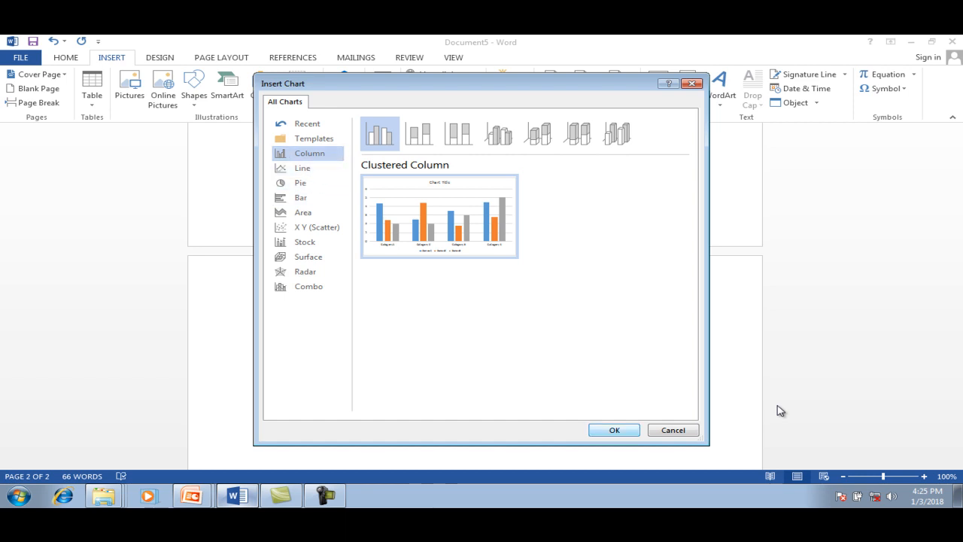
{"action": "key", "text": "Return"}
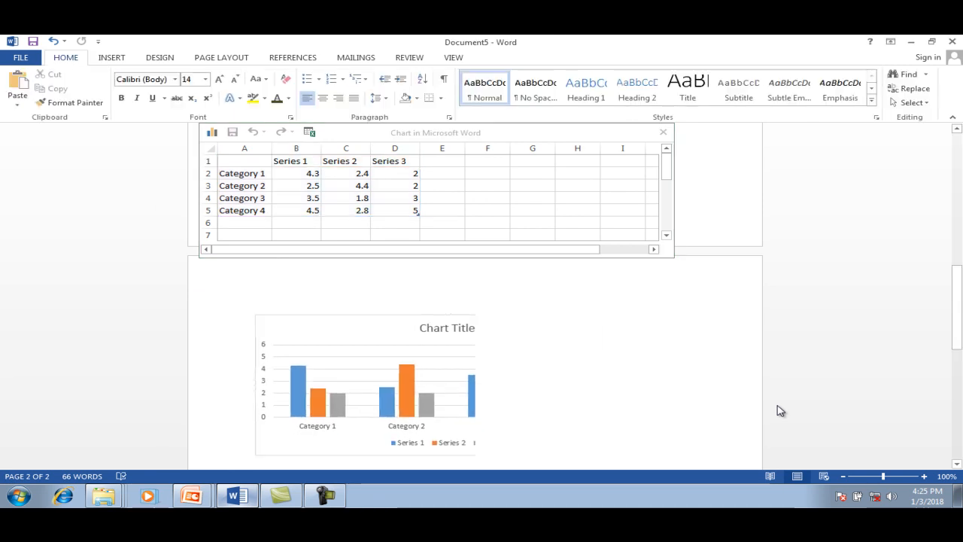
Examine the new chart and its sample data alongside the mobile popularity figures on the first page
{"action": "scroll", "coordinate": [780, 411], "scroll_direction": "down", "scroll_amount": 1}
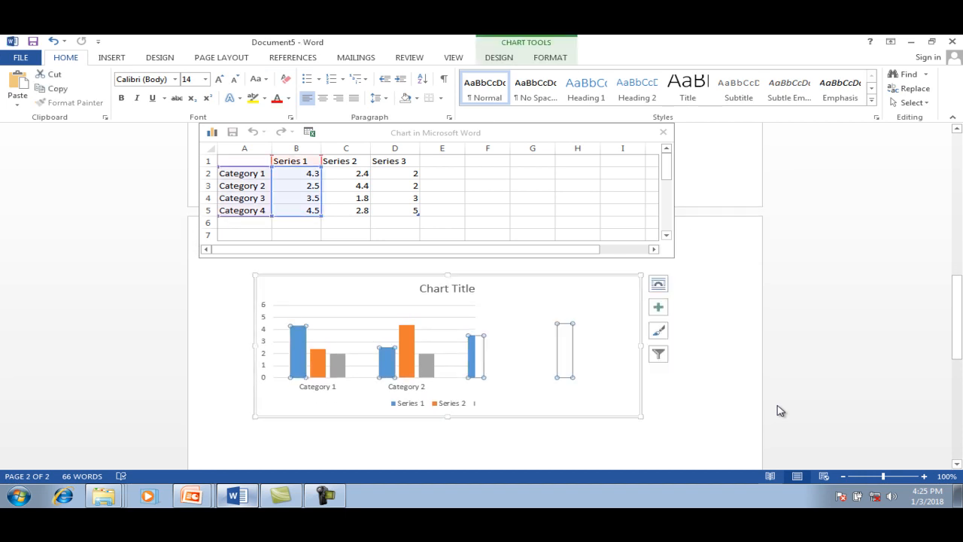
{"action": "key", "text": "Escape"}
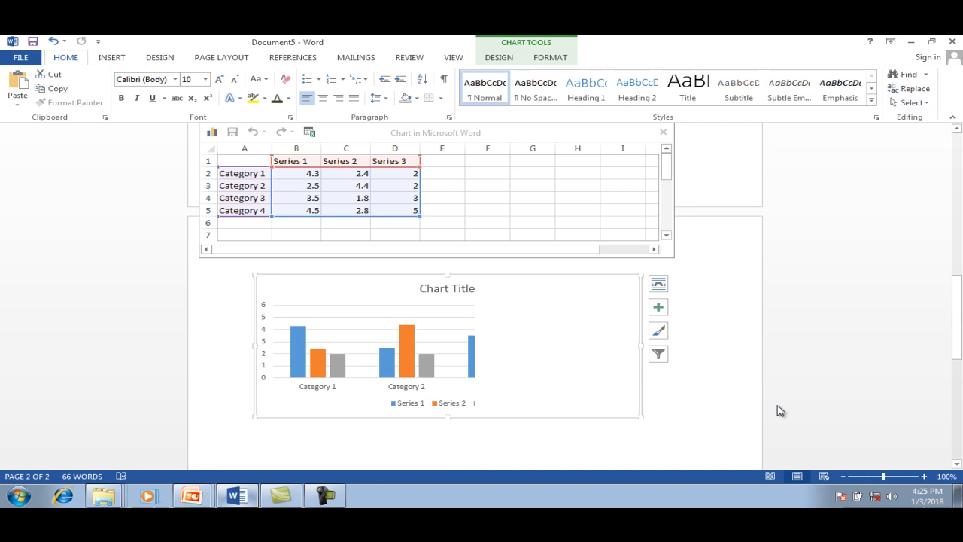
{"action": "scroll", "coordinate": [780, 410], "scroll_direction": "up", "scroll_amount": 1}
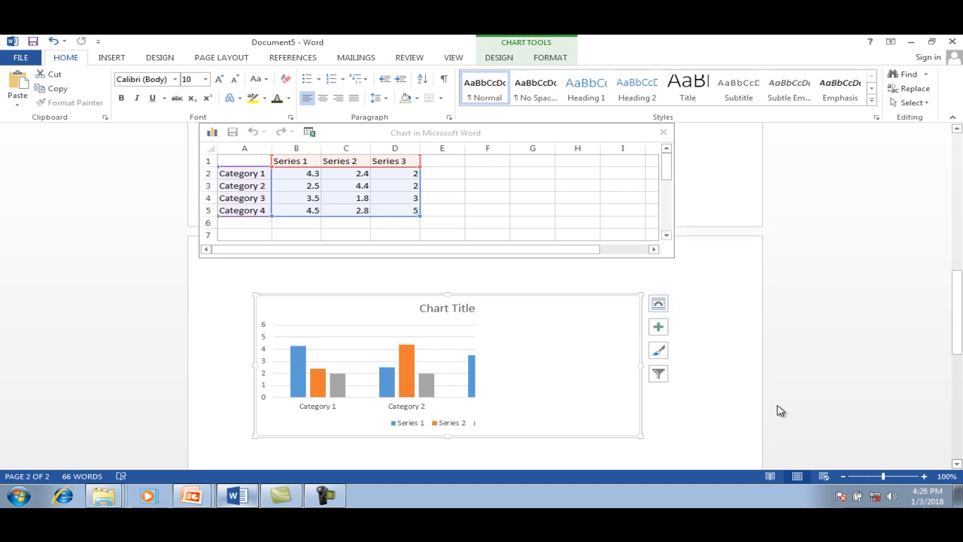
{"action": "scroll", "coordinate": [779, 410], "scroll_direction": "down", "scroll_amount": 1}
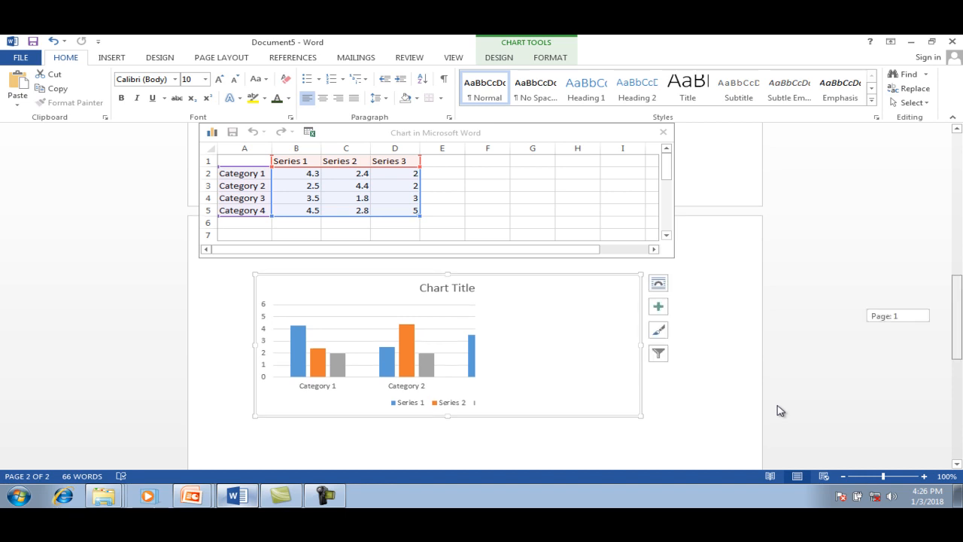
{"action": "scroll", "coordinate": [780, 410], "scroll_direction": "up", "scroll_amount": 3}
{"action": "scroll", "coordinate": [779, 410], "scroll_direction": "up", "scroll_amount": 10}
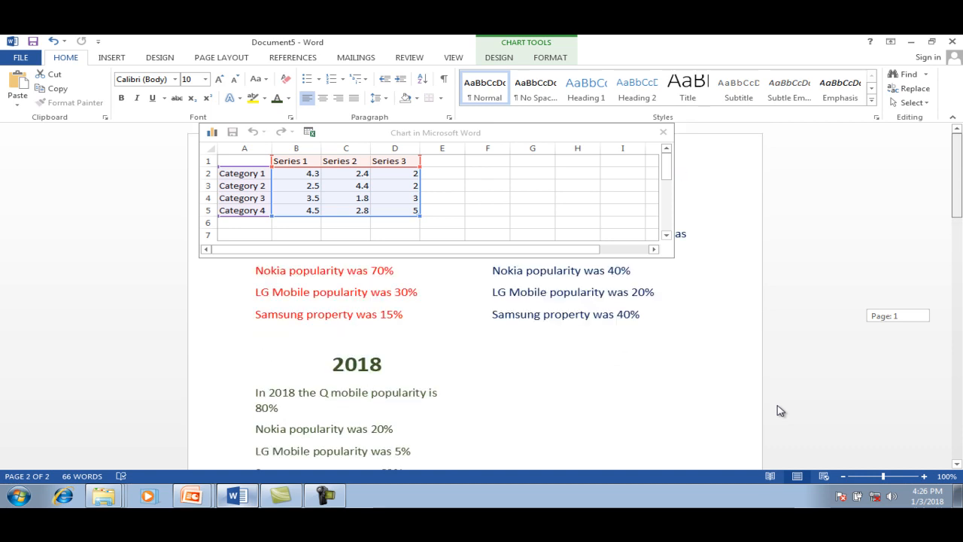
{"action": "scroll", "coordinate": [780, 410], "scroll_direction": "down", "scroll_amount": 1}
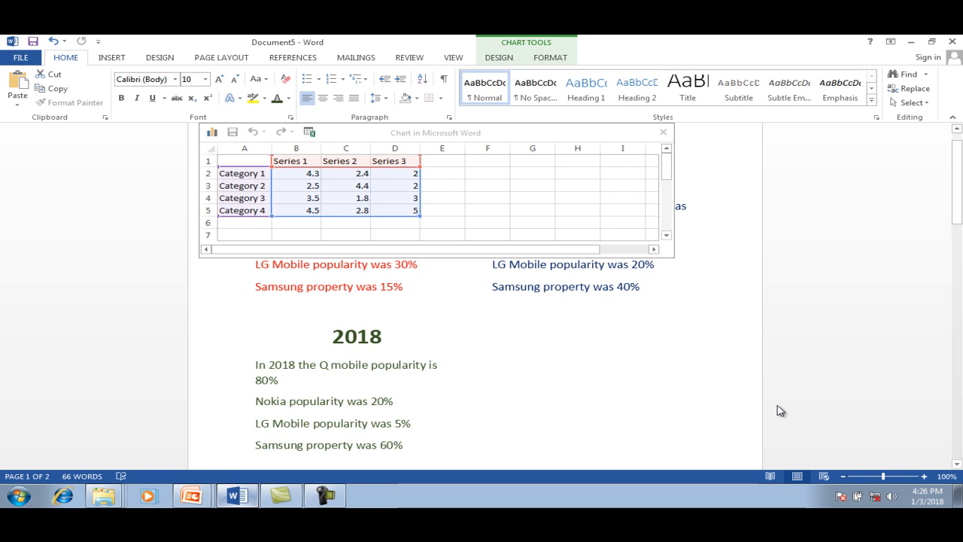
{"action": "scroll", "coordinate": [780, 410], "scroll_direction": "down", "scroll_amount": 7}
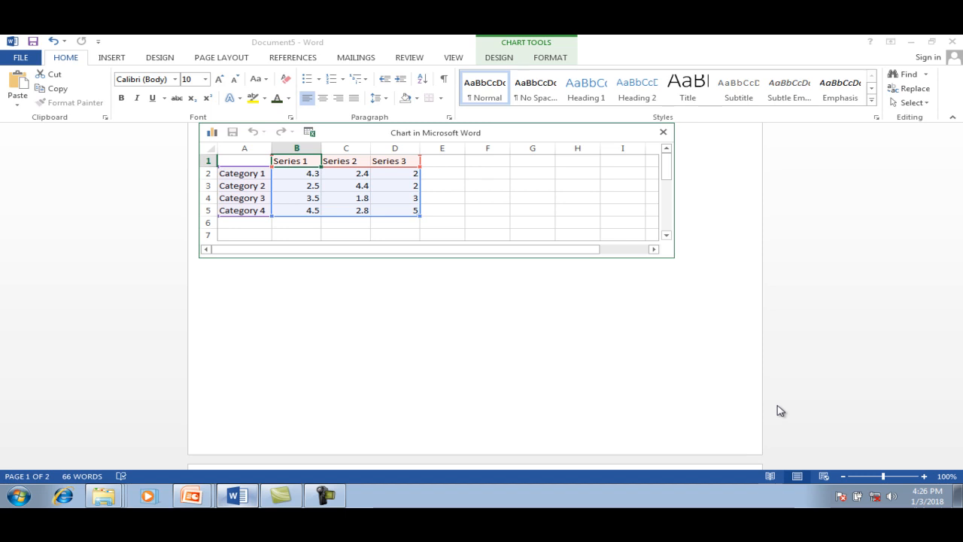
Rename the Series 1 heading in the chart's data sheet to 2005
{"action": "double_click", "coordinate": [303, 161]}
{"action": "left_click_drag", "start_coordinate": [308, 161], "coordinate": [273, 161]}
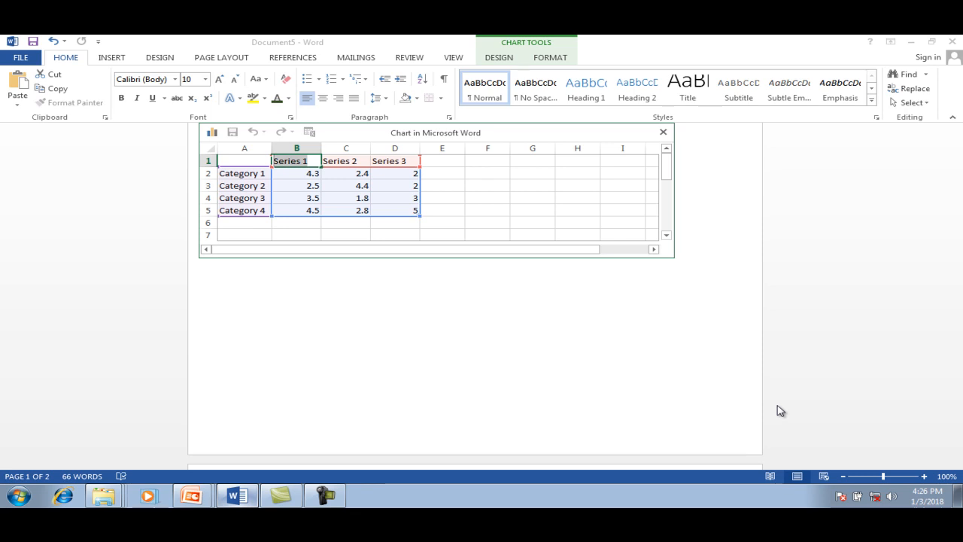
{"action": "type", "text": "@"}
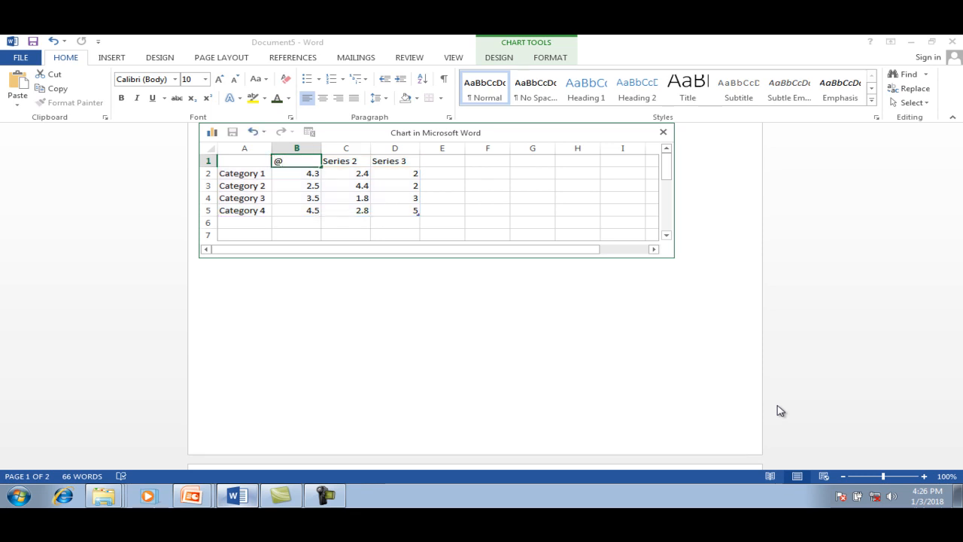
{"action": "key", "text": "BackSpace"}
{"action": "type", "text": "2005"}
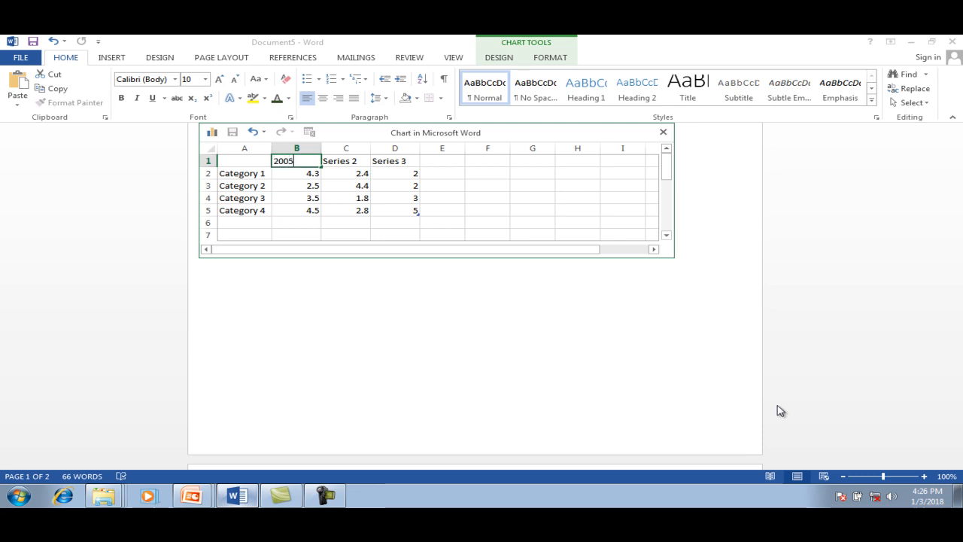
Rename the Series 2 heading in the chart's data sheet to 2010
{"action": "key", "text": "Tab"}
{"action": "key", "text": "shift+Left"}
{"action": "key", "text": "shift+Left"}
{"action": "key", "text": "shift+Left"}
{"action": "key", "text": "shift+Left"}
{"action": "key", "text": "shift+Left"}
{"action": "key", "text": "shift+Left"}
{"action": "key", "text": "shift+Left"}
{"action": "key", "text": "shift+Left"}
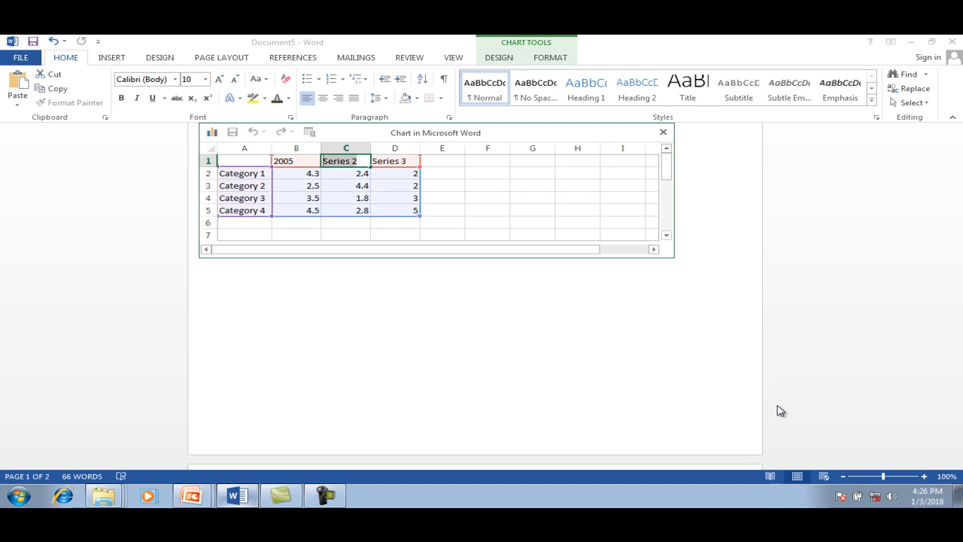
{"action": "type", "text": "2010"}
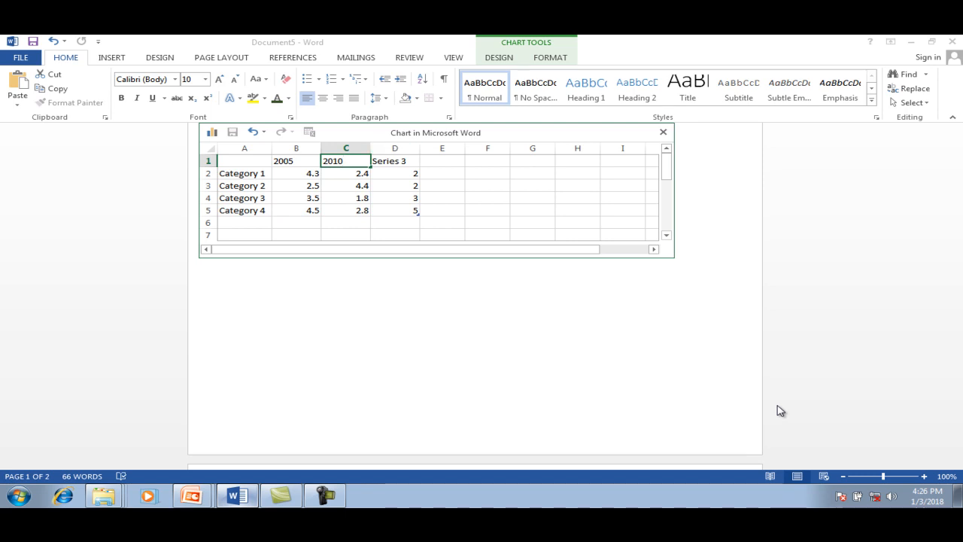
Rename the Series 3 heading in the chart's data sheet to 2018
{"action": "key", "text": "Tab"}
{"action": "key", "text": "shift+Left"}
{"action": "key", "text": "shift+Left"}
{"action": "key", "text": "shift+Left"}
{"action": "key", "text": "shift+Left"}
{"action": "key", "text": "shift+Left"}
{"action": "key", "text": "shift+Left"}
{"action": "key", "text": "shift+Left"}
{"action": "key", "text": "shift+Left"}
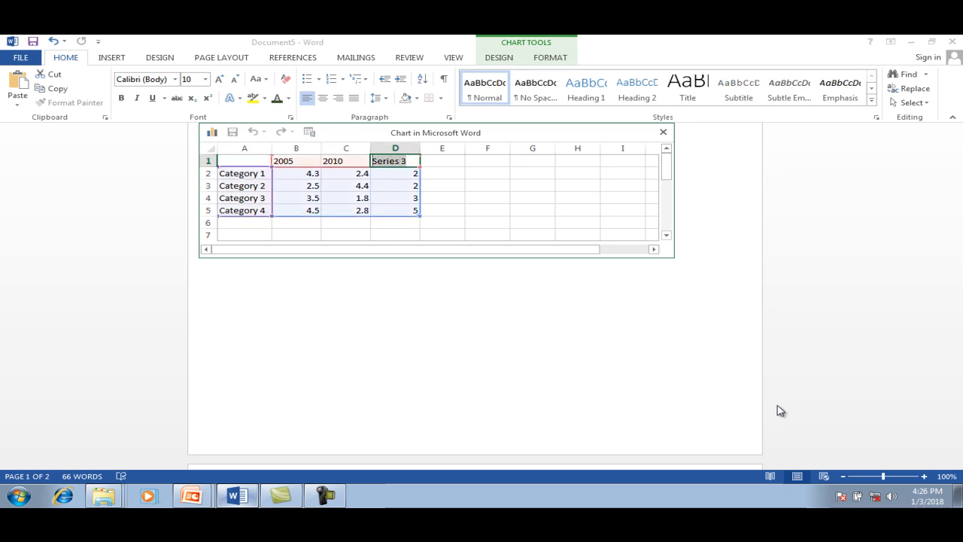
{"action": "key", "text": "BackSpace"}
{"action": "type", "text": "2018"}
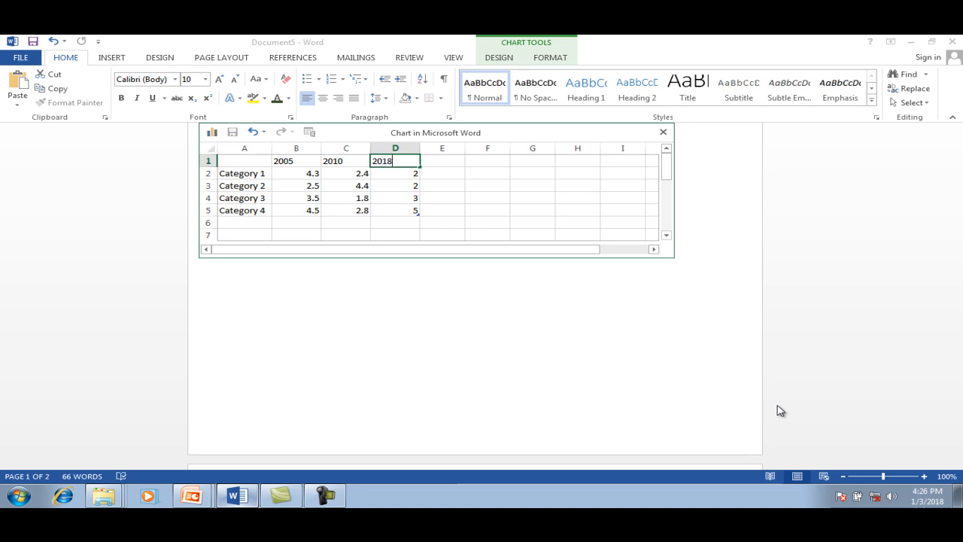
{"action": "key", "text": "Return"}
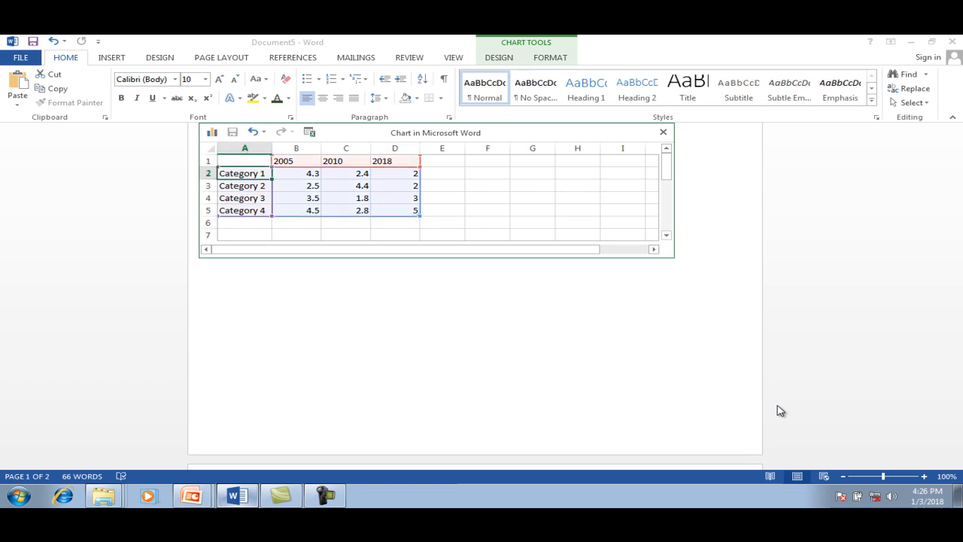
Rename the Category 1 row in the chart's data sheet to Q Mobile
{"action": "key", "text": "F2"}
{"action": "key", "text": "Left"}
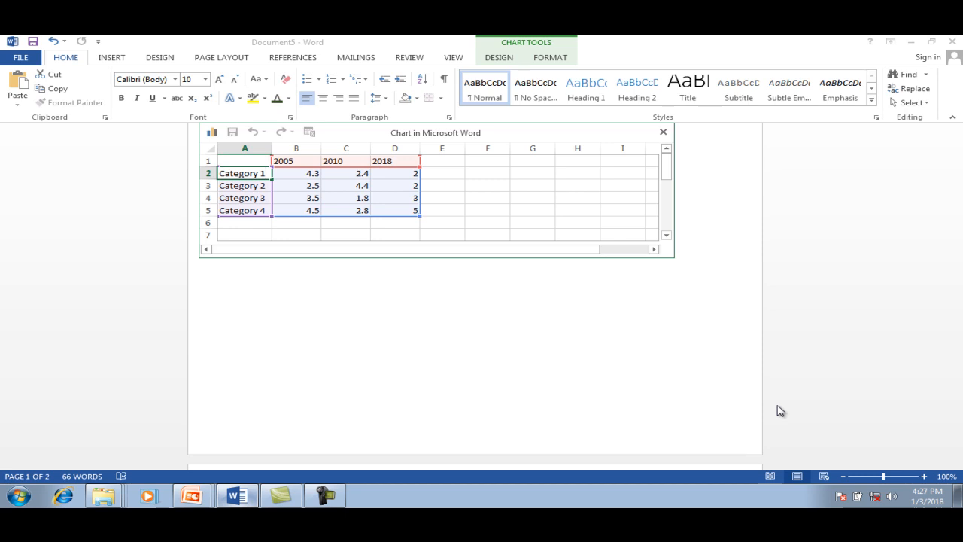
{"action": "key", "text": "shift+Left"}
{"action": "key", "text": "shift+Left"}
{"action": "key", "text": "shift+Left"}
{"action": "key", "text": "shift+Left"}
{"action": "key", "text": "shift+Left"}
{"action": "key", "text": "shift+Left"}
{"action": "key", "text": "shift+Left"}
{"action": "key", "text": "shift+Left"}
{"action": "key", "text": "shift+Left"}
{"action": "key", "text": "End"}
{"action": "key", "text": "shift+Left"}
{"action": "key", "text": "shift+Left"}
{"action": "key", "text": "shift+Left"}
{"action": "key", "text": "shift+Left"}
{"action": "key", "text": "shift+Left"}
{"action": "key", "text": "shift+Left"}
{"action": "key", "text": "shift+Left"}
{"action": "key", "text": "shift+Left"}
{"action": "key", "text": "shift+Left"}
{"action": "key", "text": "shift+Left"}
{"action": "type", "text": "Q"}
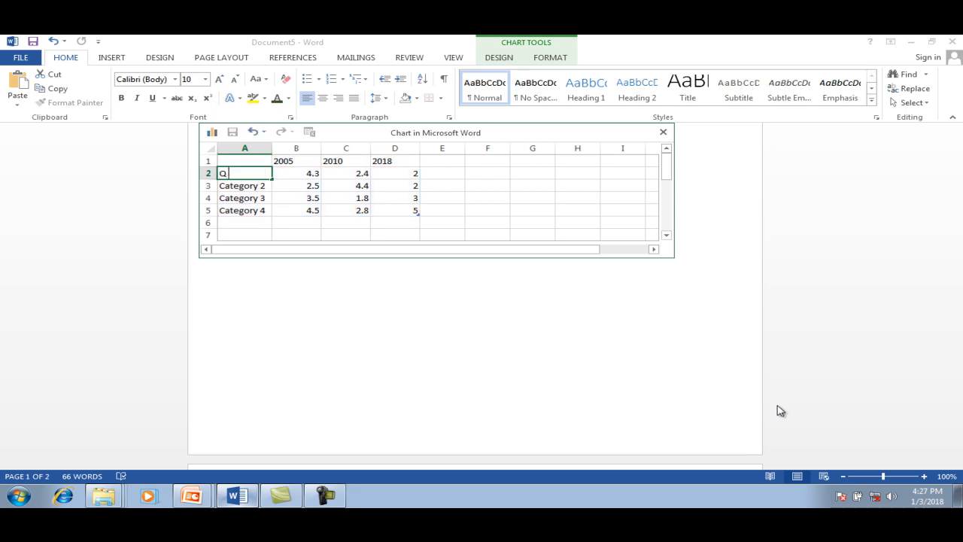
{"action": "type", "text": " Mobile"}
{"action": "key", "text": "Return"}
Rename Category 2 to Nokia and Category 3 to LG in the chart's data sheet
{"action": "key", "text": "shift+Home"}
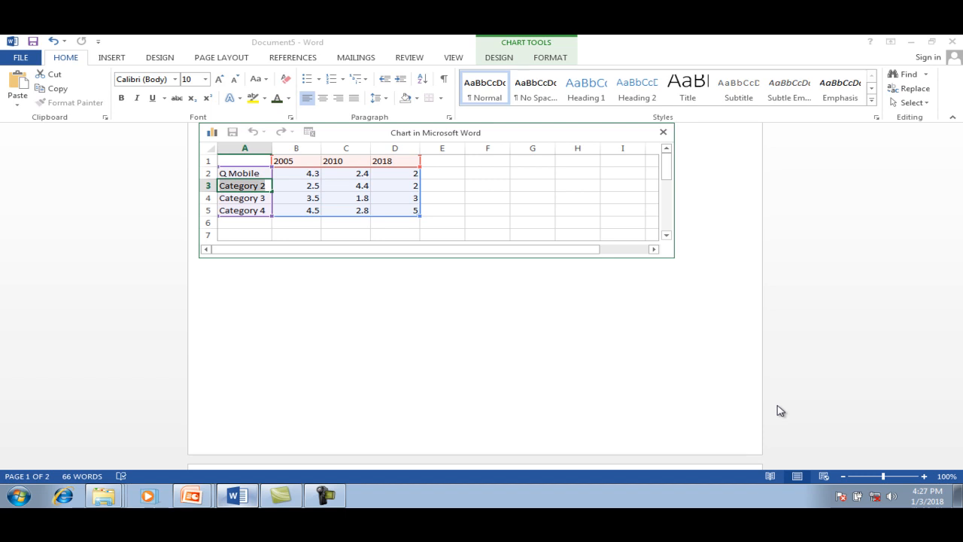
{"action": "type", "text": "Nokia"}
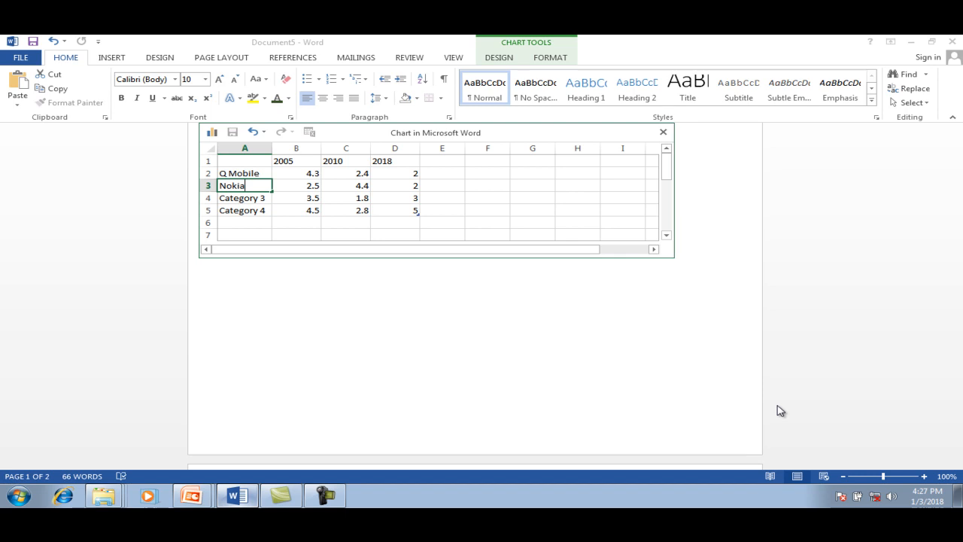
{"action": "key", "text": "Return"}
{"action": "key", "text": "F2"}
{"action": "key", "text": "shift+Home"}
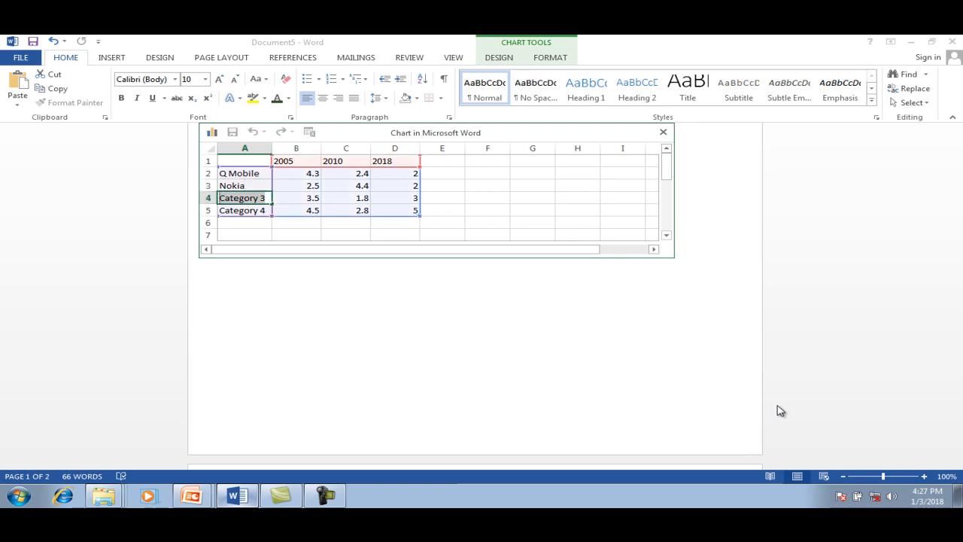
{"action": "type", "text": "L"}
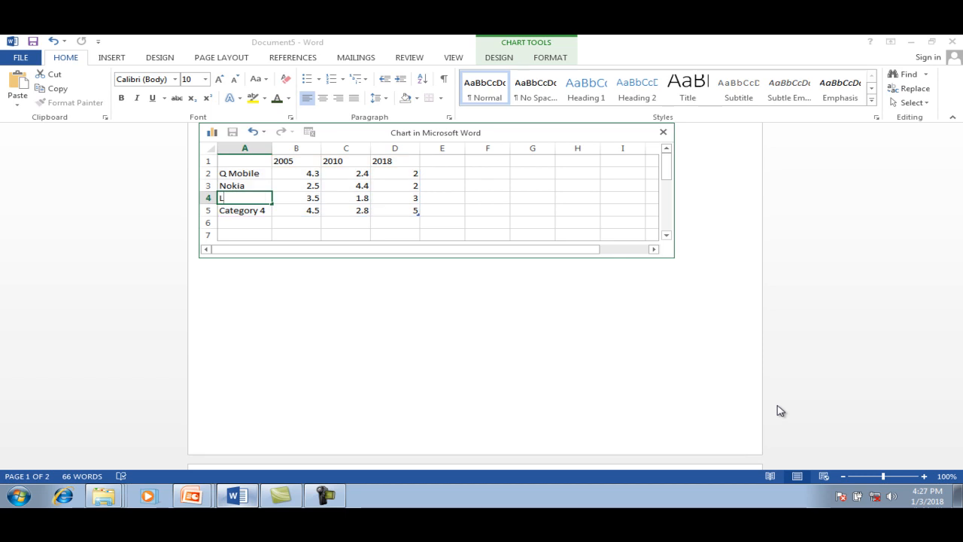
{"action": "type", "text": "G"}
{"action": "key", "text": "Return"}
Rename the Category 4 row in the chart's data sheet to Samsung
{"action": "key", "text": "F2"}
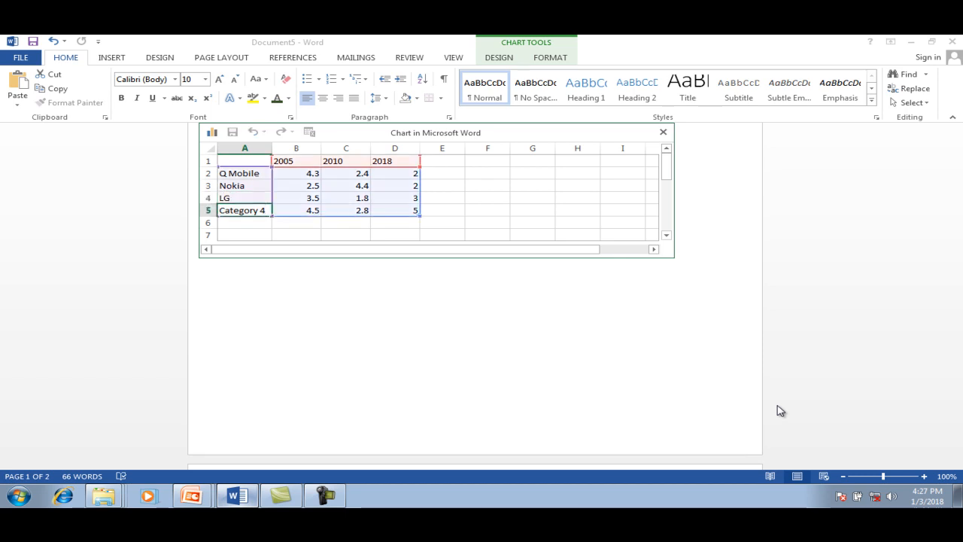
{"action": "key", "text": "shift+Home"}
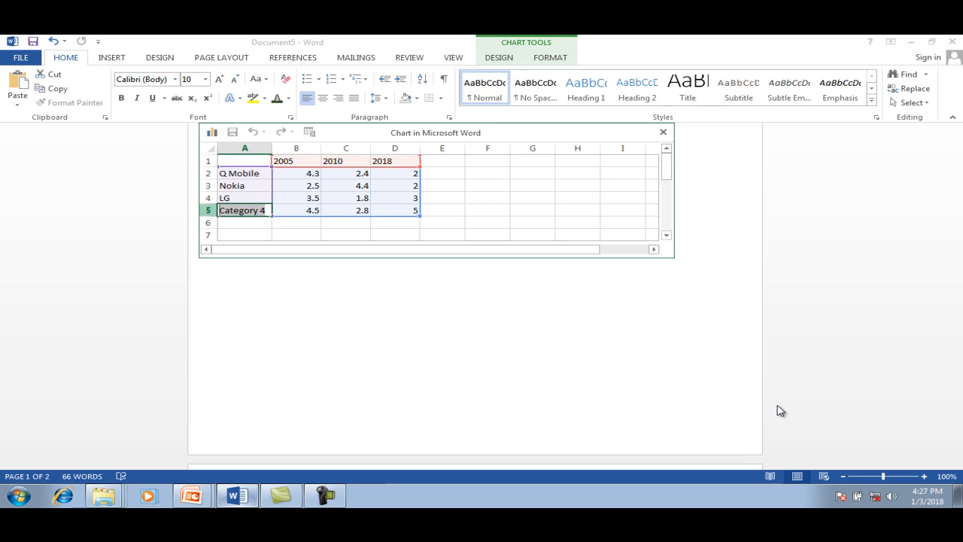
{"action": "type", "text": "S"}
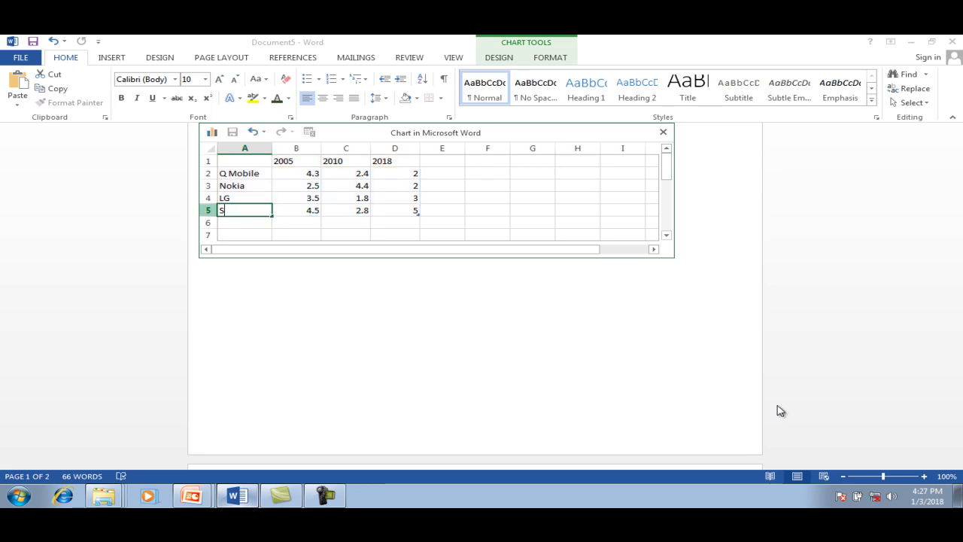
{"action": "type", "text": "ams"}
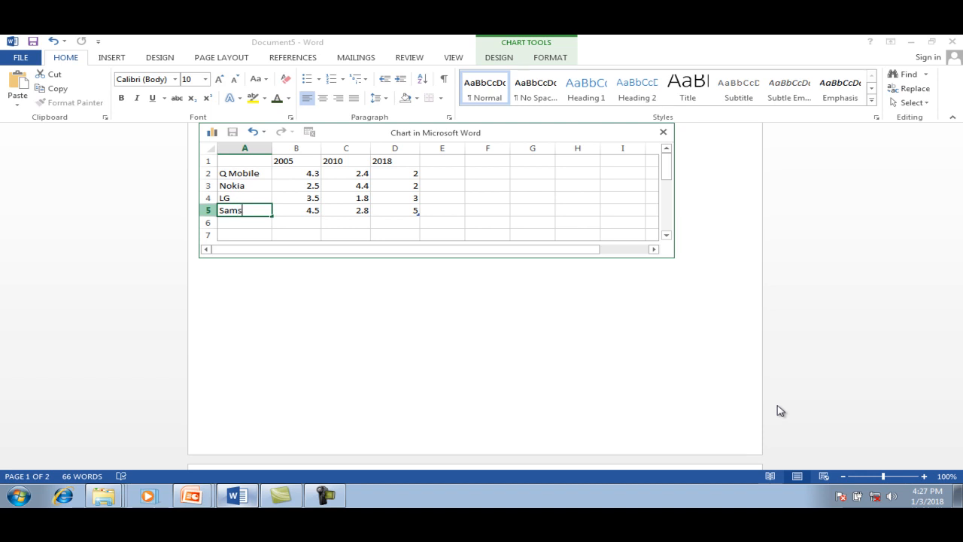
{"action": "type", "text": "ung"}
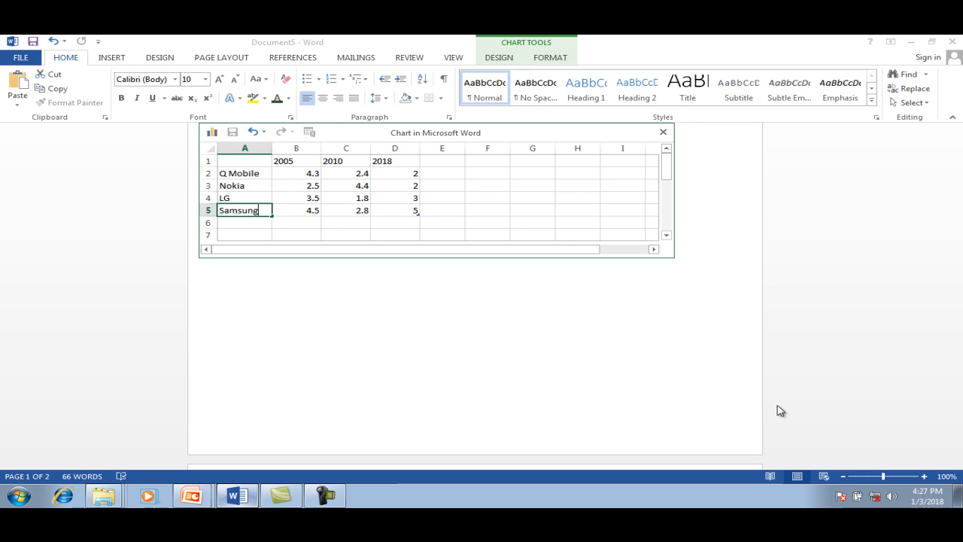
Fill the Q Mobile row of the data sheet with 20 for 2005, 50 for 2010 and 80 for 2018
{"action": "double_click", "coordinate": [311, 174]}
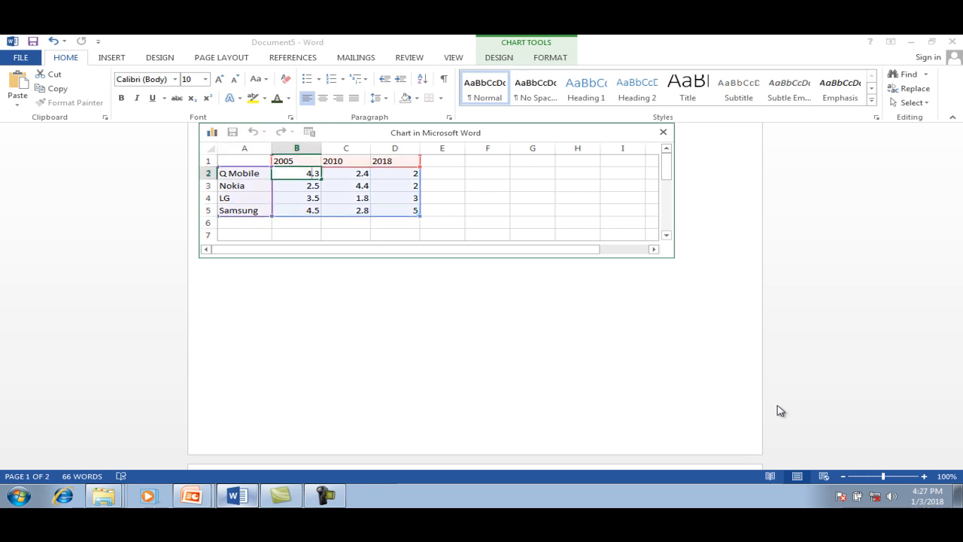
{"action": "left_click", "coordinate": [780, 411]}
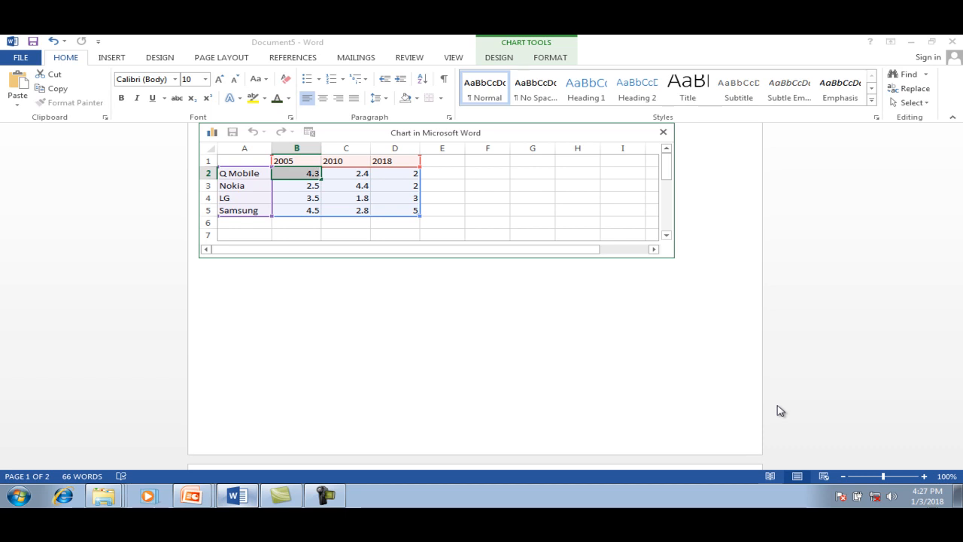
{"action": "type", "text": "20"}
{"action": "key", "text": "Tab"}
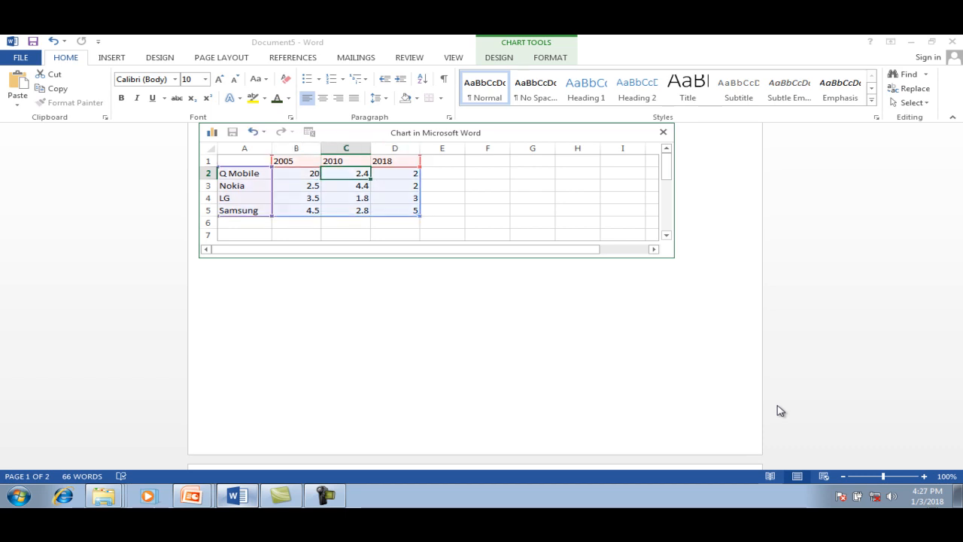
{"action": "left_click", "coordinate": [780, 411]}
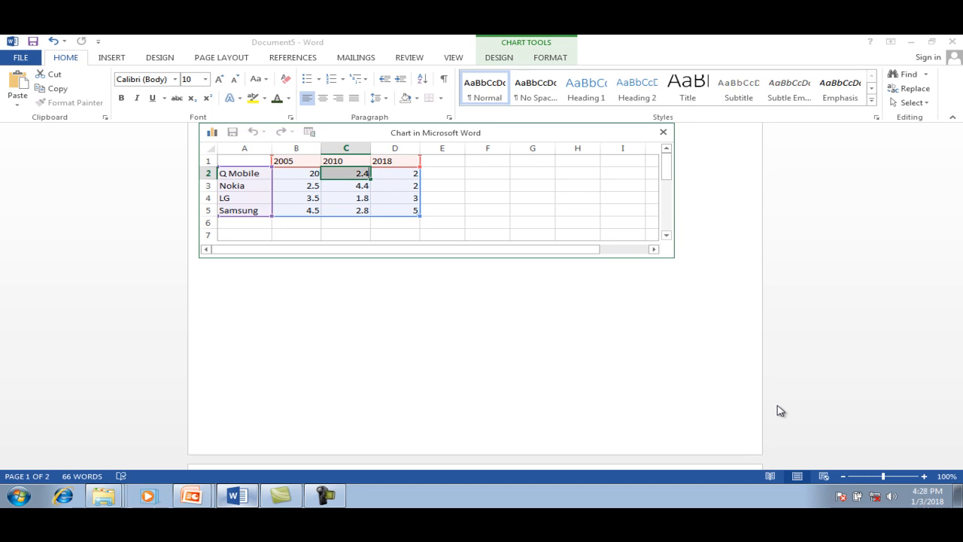
{"action": "type", "text": "50"}
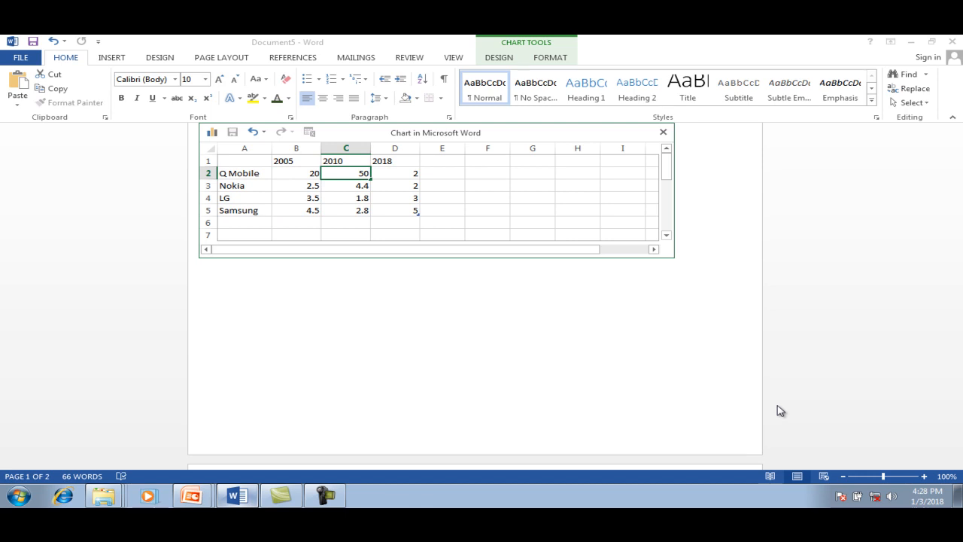
{"action": "key", "text": "Tab"}
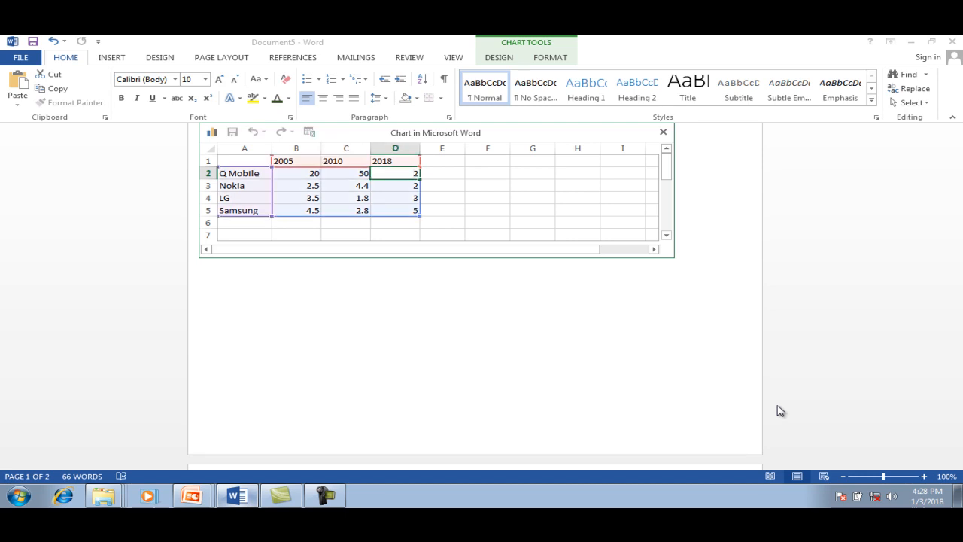
{"action": "key", "text": "ctrl+a"}
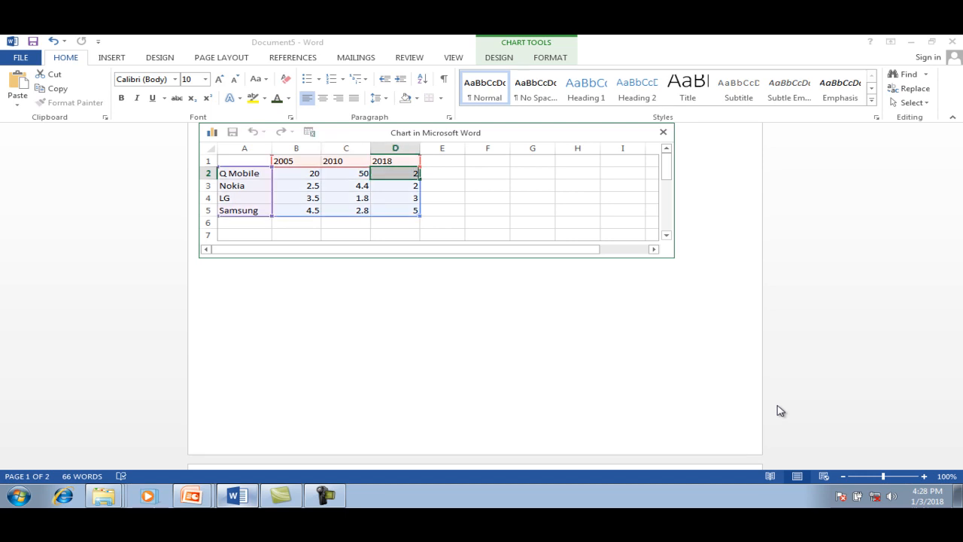
{"action": "type", "text": "80"}
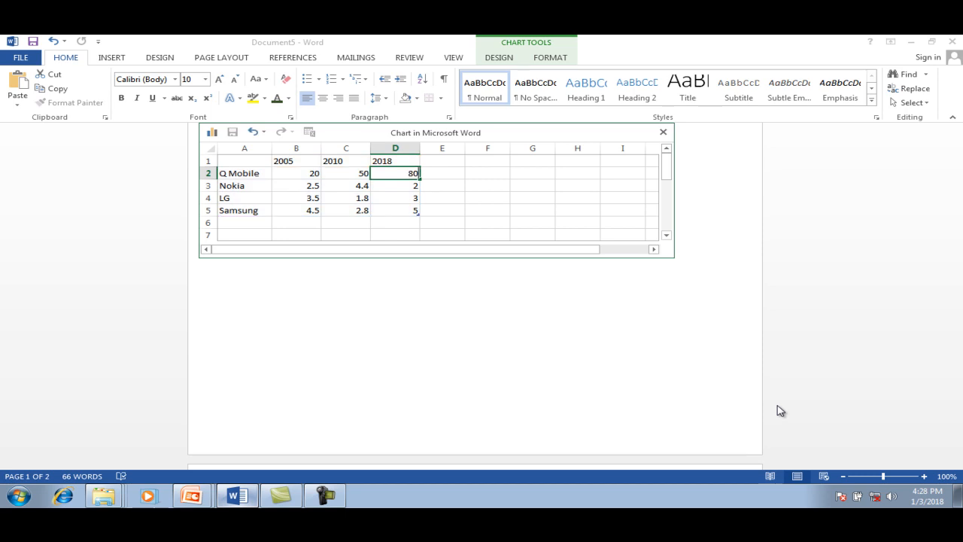
{"action": "key", "text": "Return"}
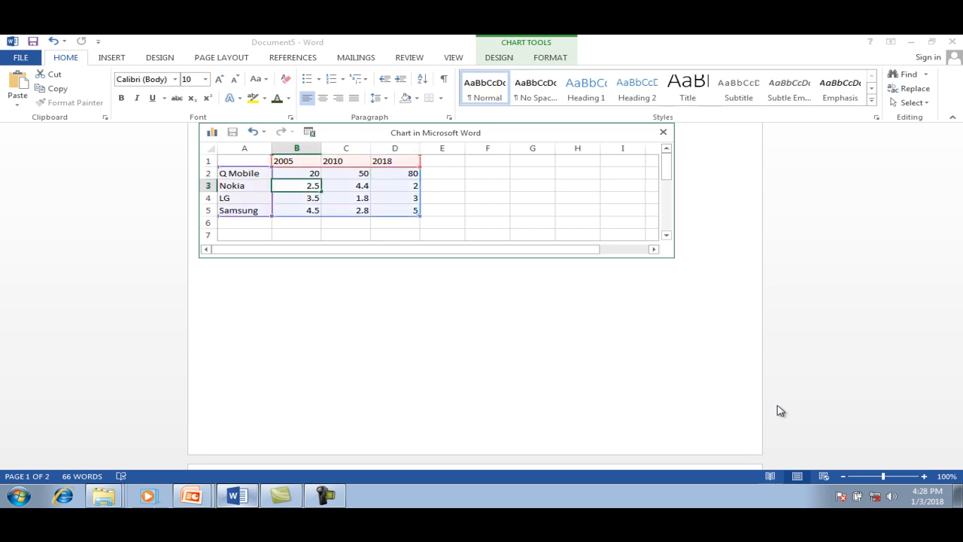
Fill the Nokia row of the data sheet with 70 for 2005, 40 for 2010 and 20 for 2018
{"action": "left_click", "coordinate": [780, 411]}
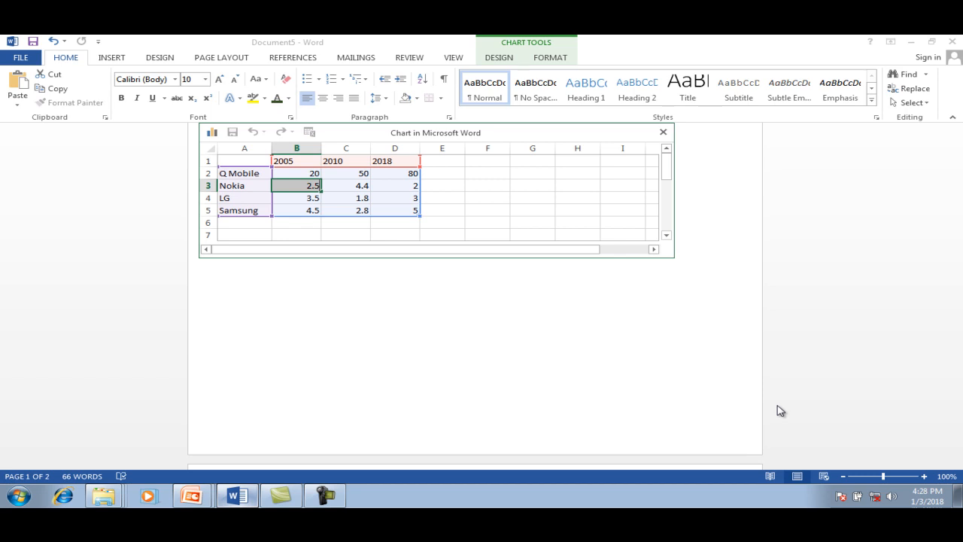
{"action": "type", "text": "70"}
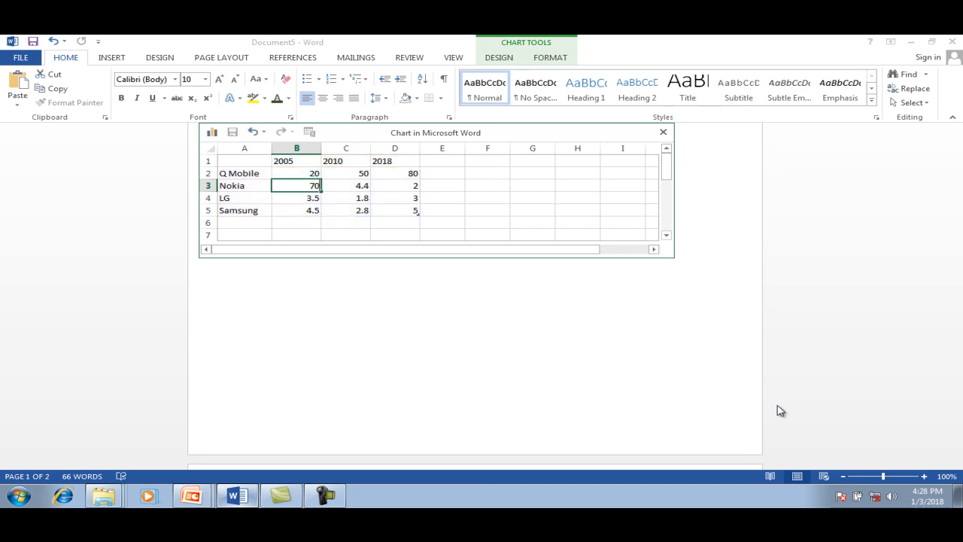
{"action": "key", "text": "Tab"}
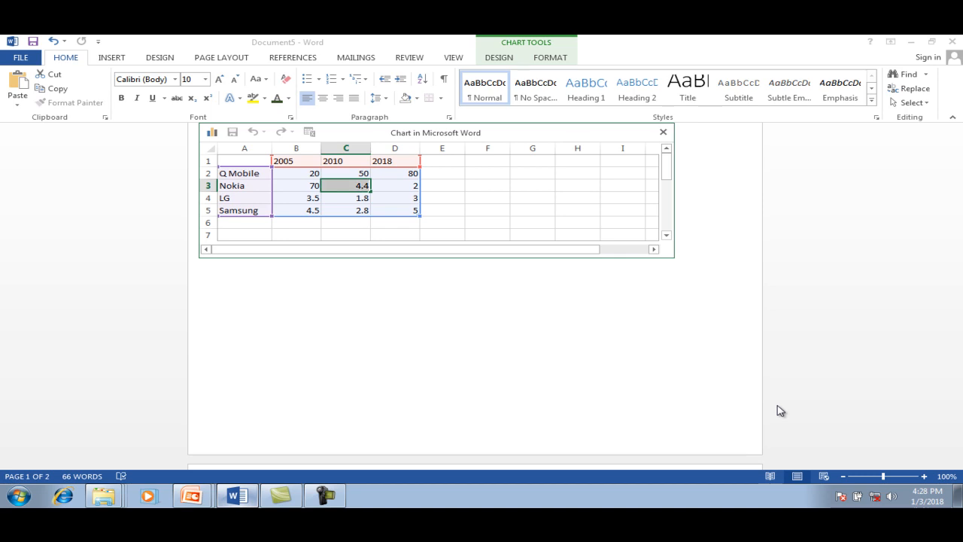
{"action": "type", "text": "40"}
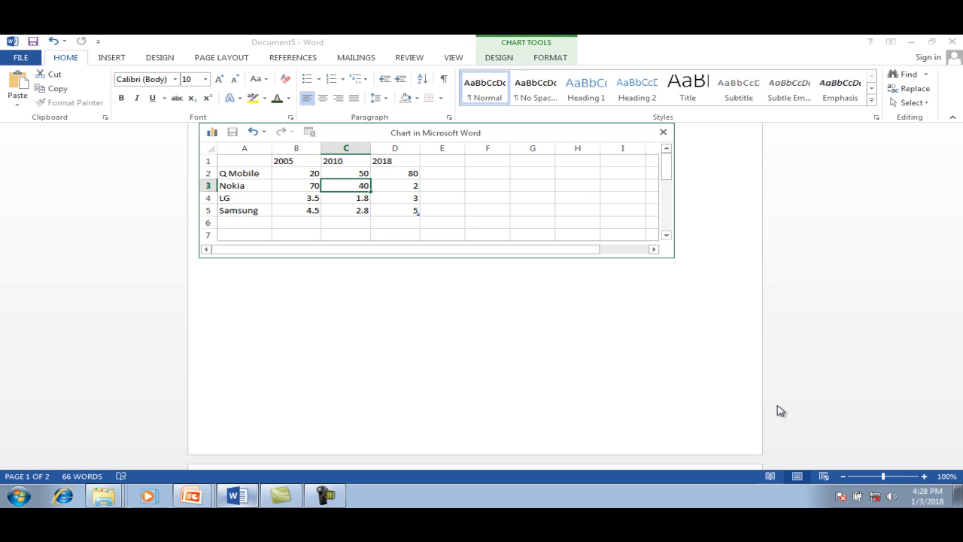
{"action": "key", "text": "Tab"}
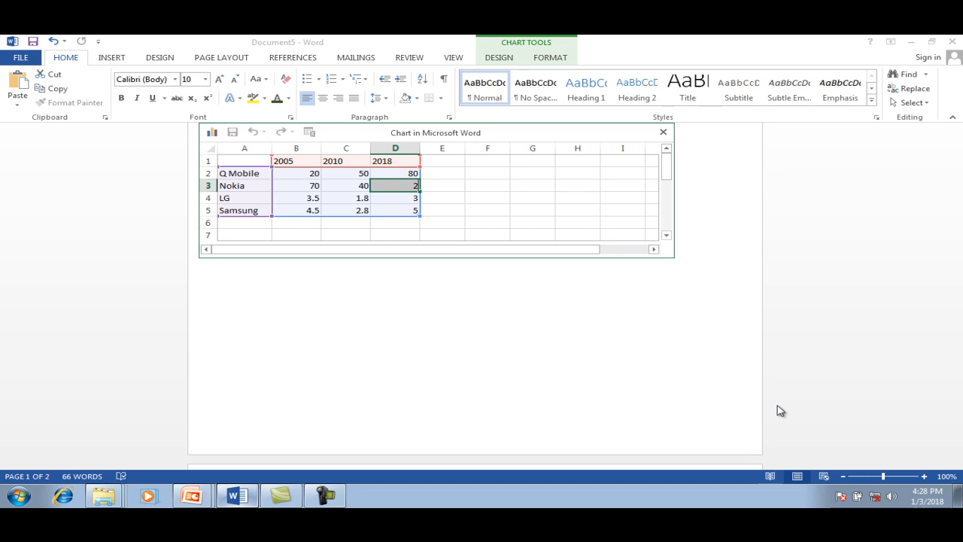
{"action": "type", "text": "0"}
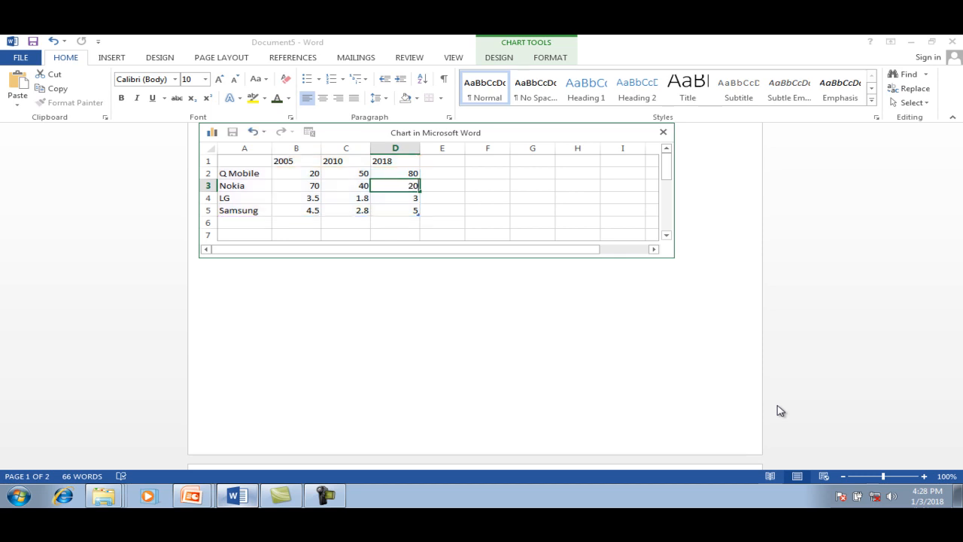
{"action": "key", "text": "Return"}
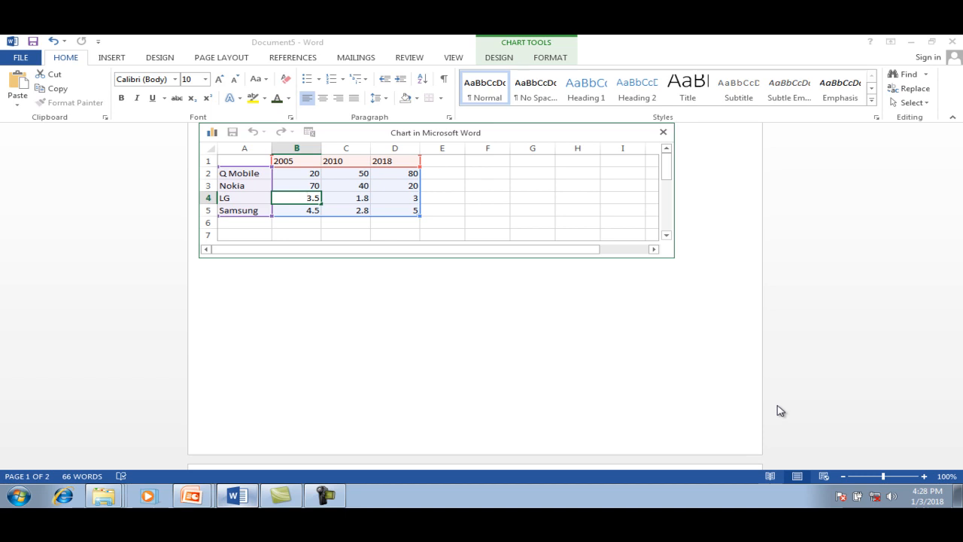
Fill the LG row of the data sheet with 30 for 2005, 20 for 2010 and 5 for 2018
{"action": "key", "text": "shift+Right"}
{"action": "key", "text": "shift+Right"}
{"action": "key", "text": "shift+Right"}
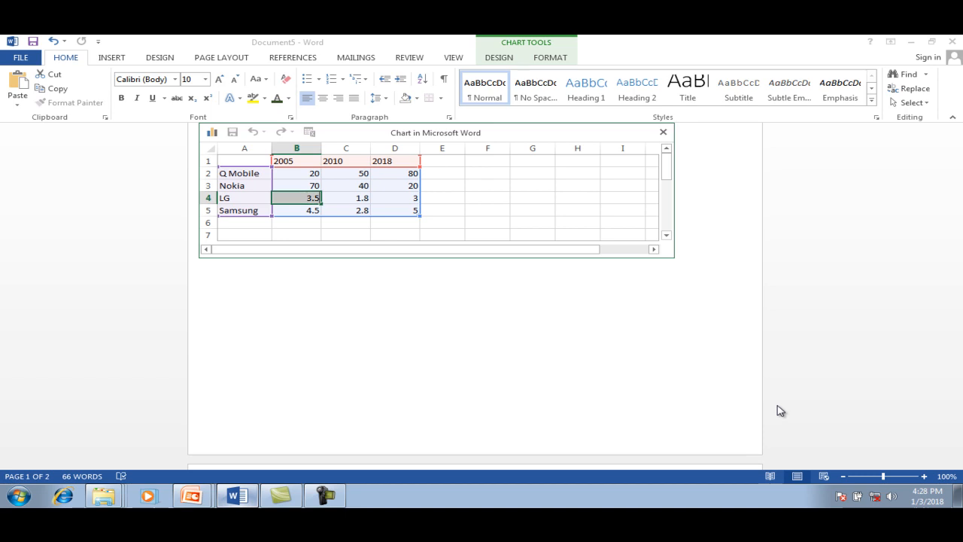
{"action": "type", "text": "30"}
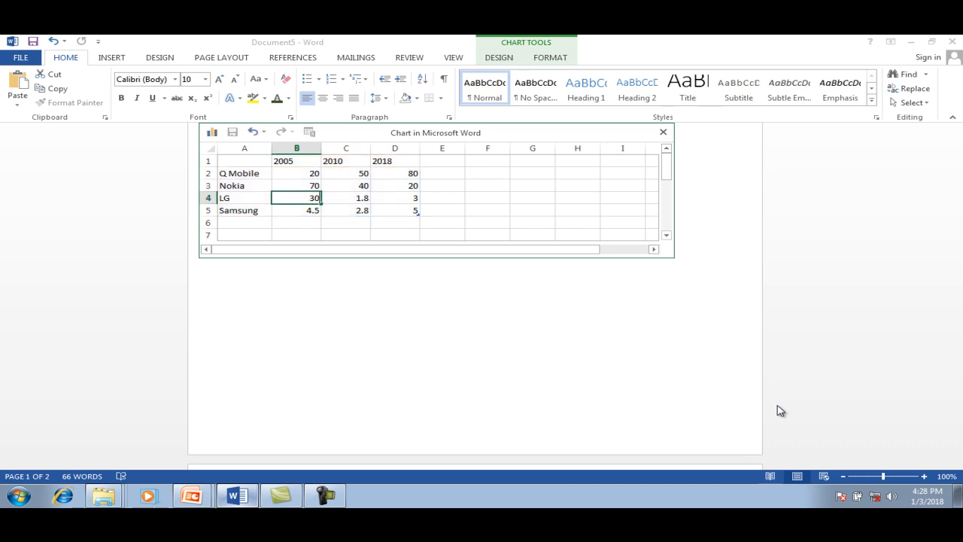
{"action": "key", "text": "Tab"}
{"action": "key", "text": "F2"}
{"action": "key", "text": "Home"}
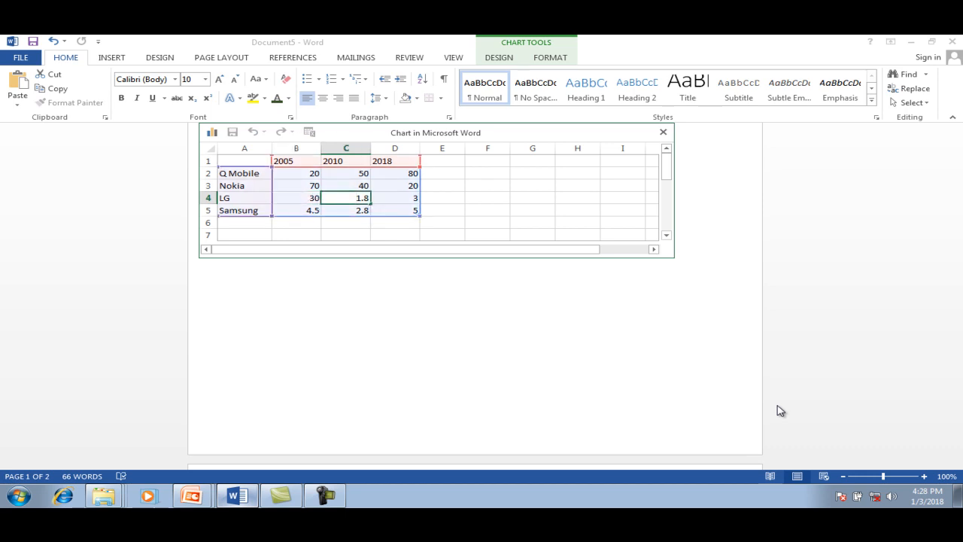
{"action": "key", "text": "shift+Right"}
{"action": "key", "text": "shift+Right"}
{"action": "key", "text": "shift+Right"}
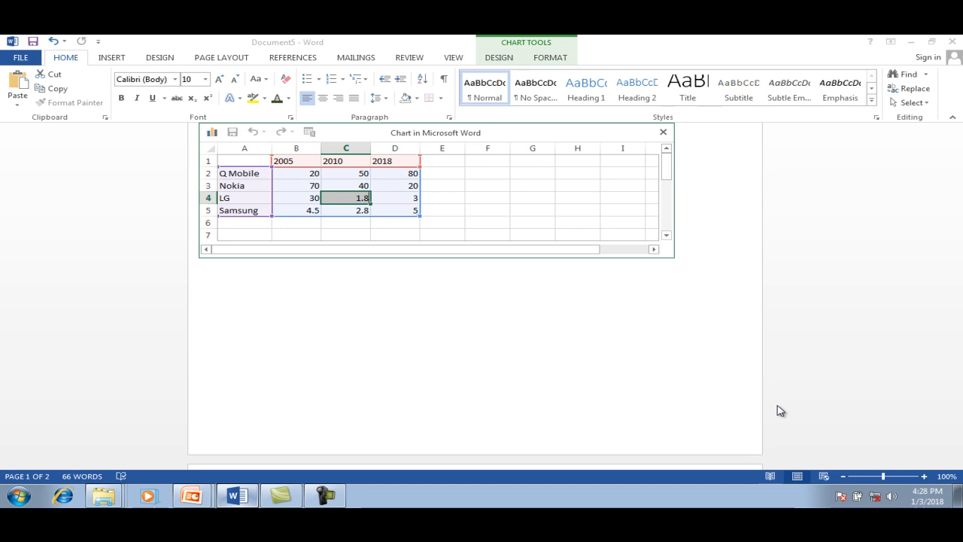
{"action": "type", "text": "20"}
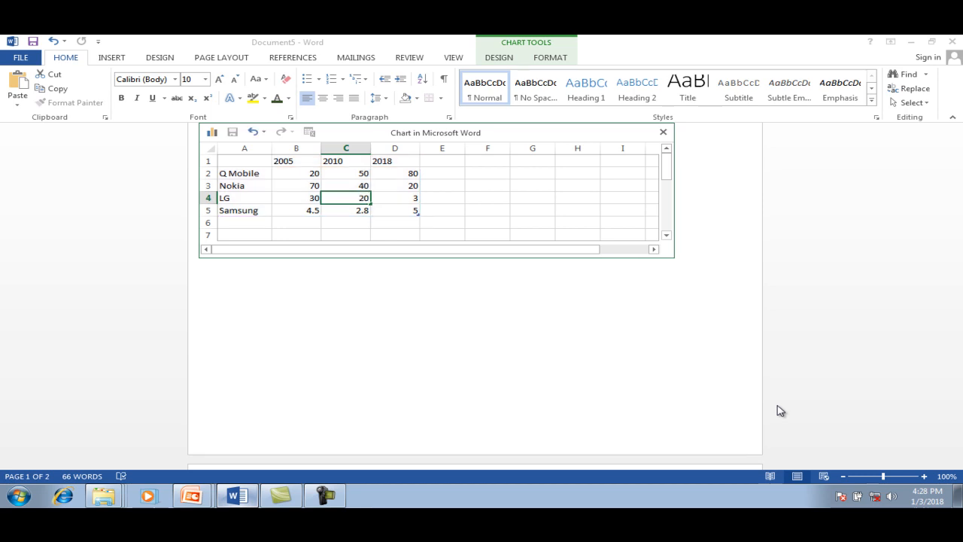
{"action": "key", "text": "Tab"}
{"action": "key", "text": "F2"}
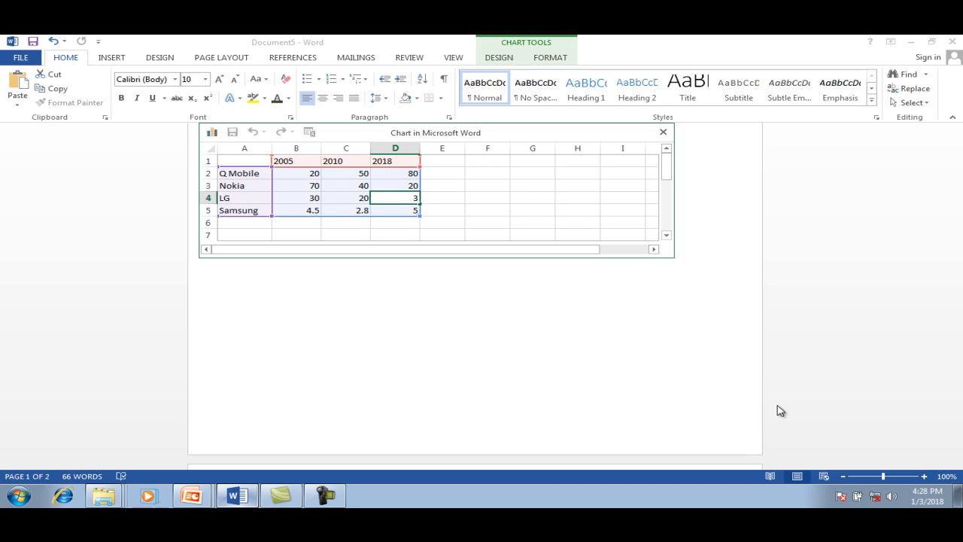
{"action": "key", "text": "shift+Home"}
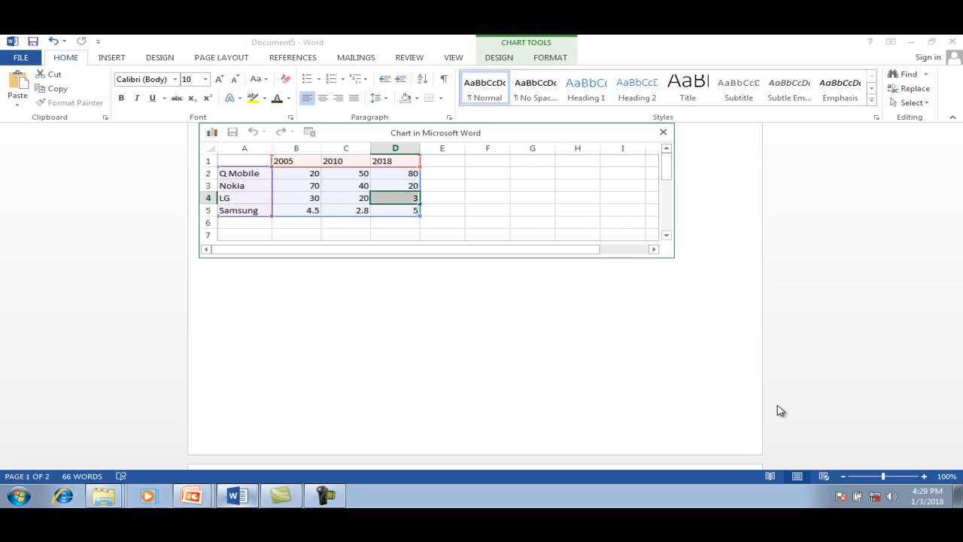
{"action": "type", "text": "5"}
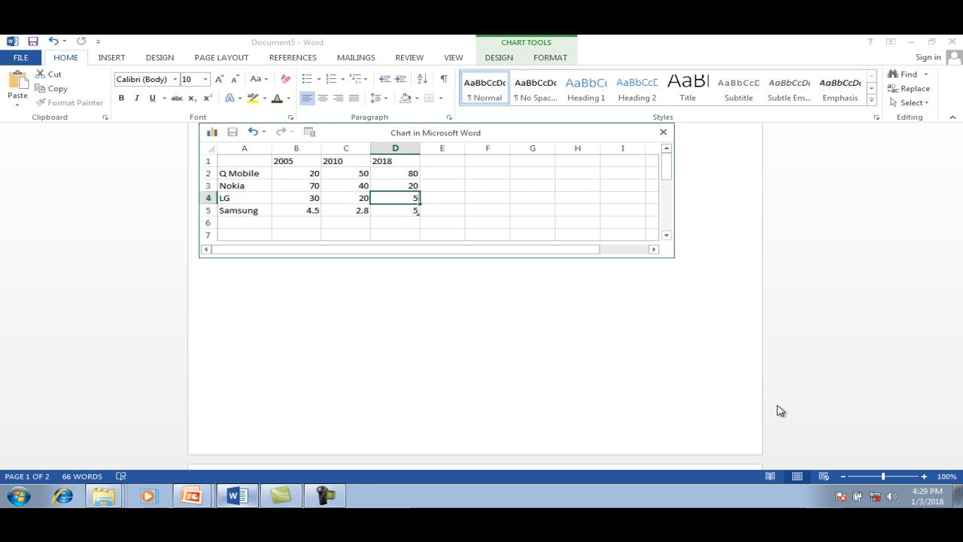
Fill the Samsung row of the data sheet with 15 for 2005, 40 for 2010 and 60 for 2018, and close the sheet
{"action": "key", "text": "Return"}
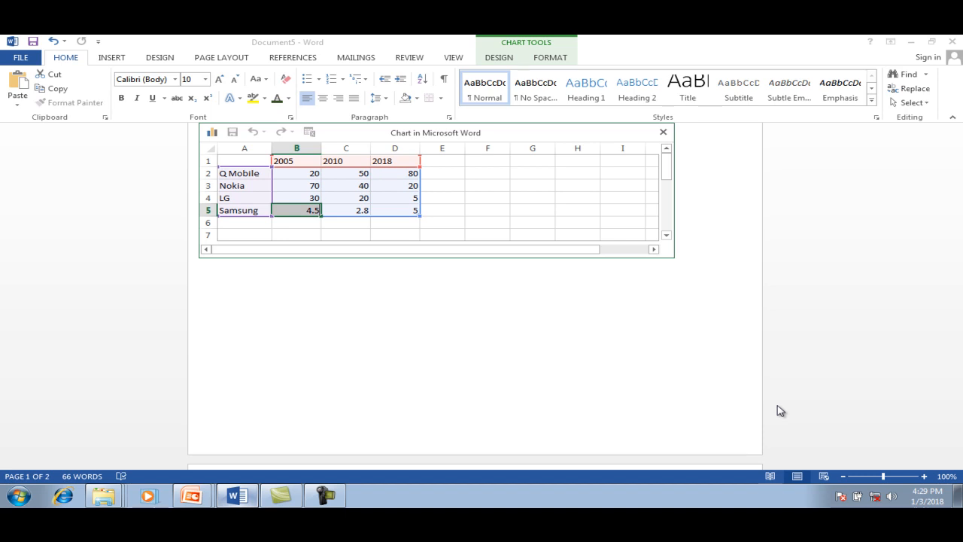
{"action": "type", "text": "10"}
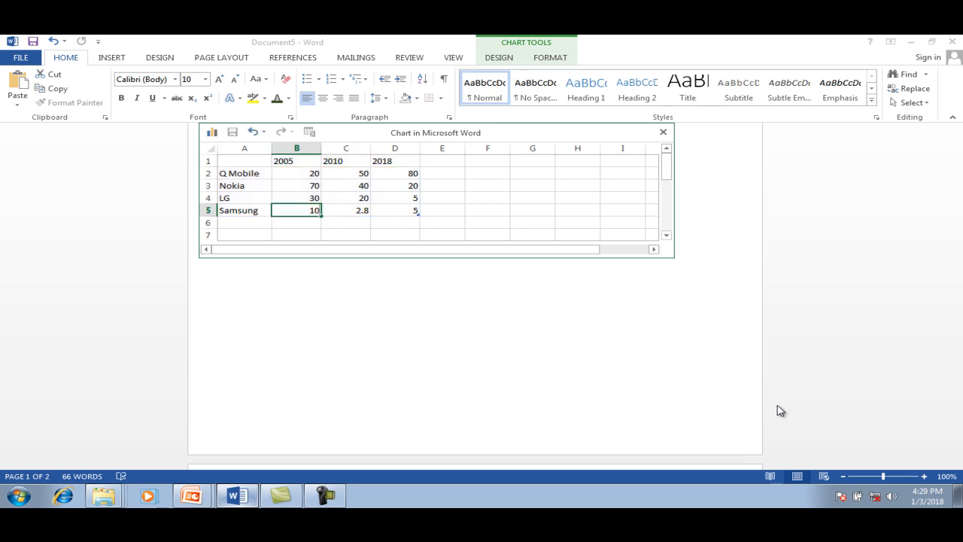
{"action": "key", "text": "BackSpace"}
{"action": "type", "text": "5"}
{"action": "key", "text": "Tab"}
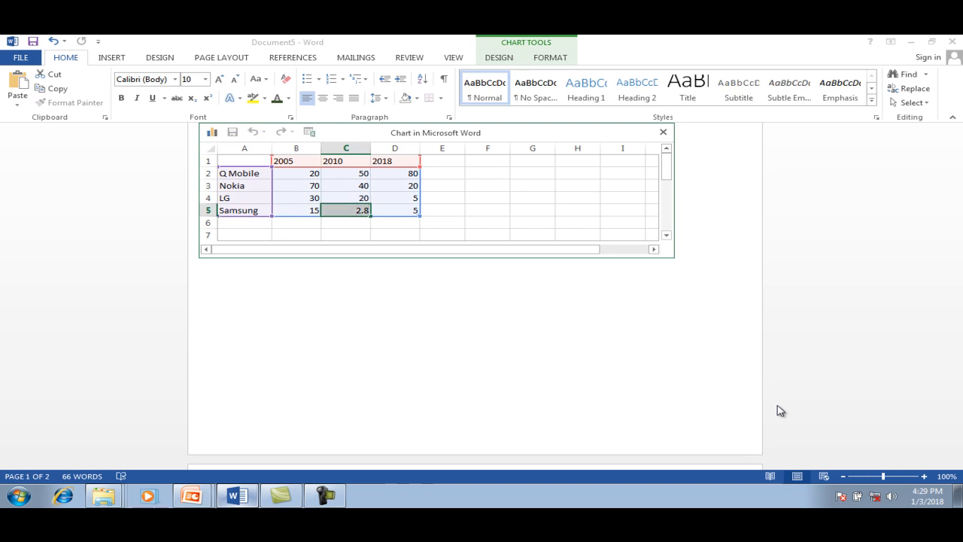
{"action": "type", "text": "40"}
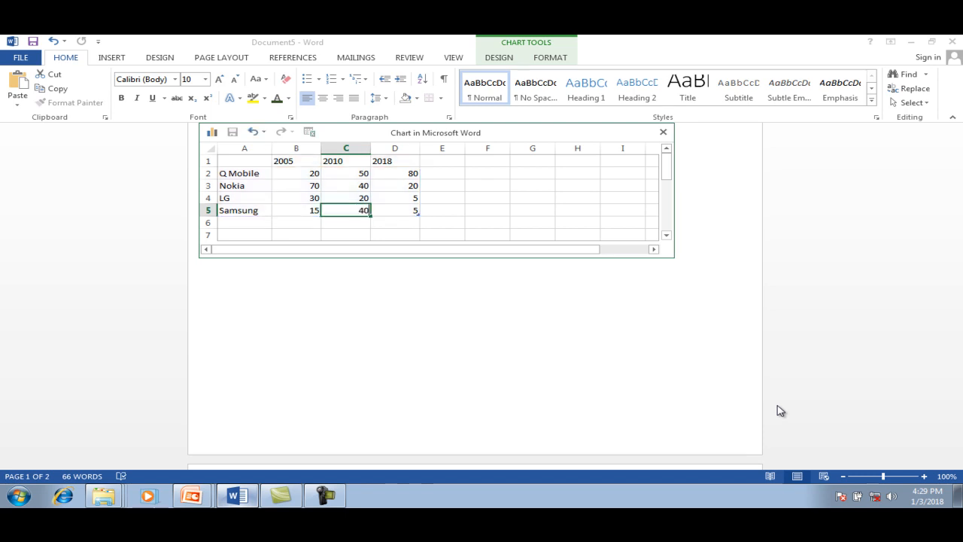
{"action": "key", "text": "Tab"}
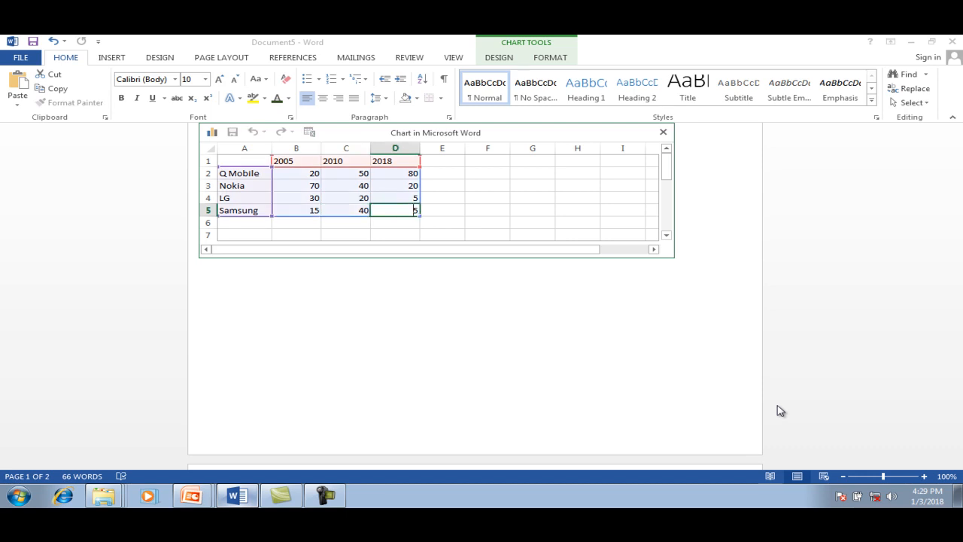
{"action": "key", "text": "shift+End"}
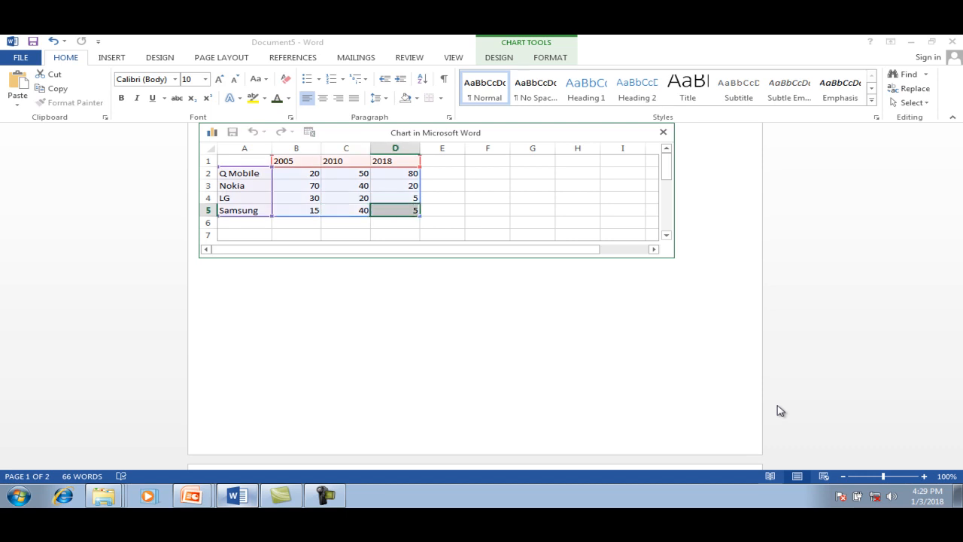
{"action": "type", "text": "60"}
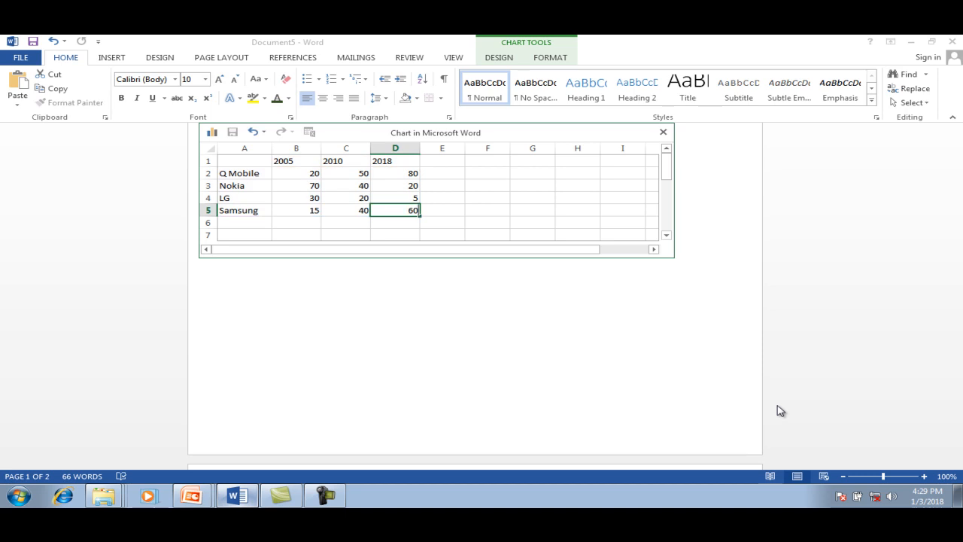
{"action": "key", "text": "Return"}
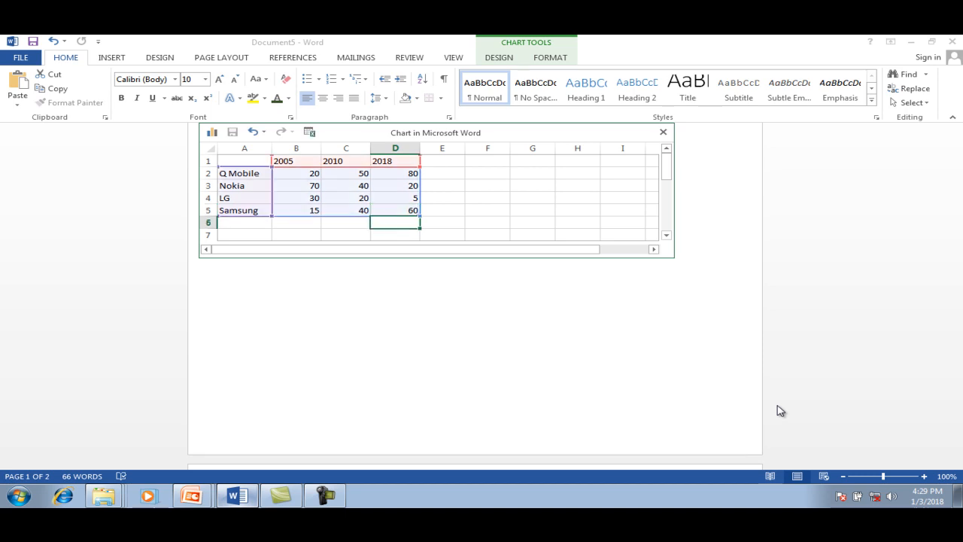
{"action": "left_click", "coordinate": [780, 410]}
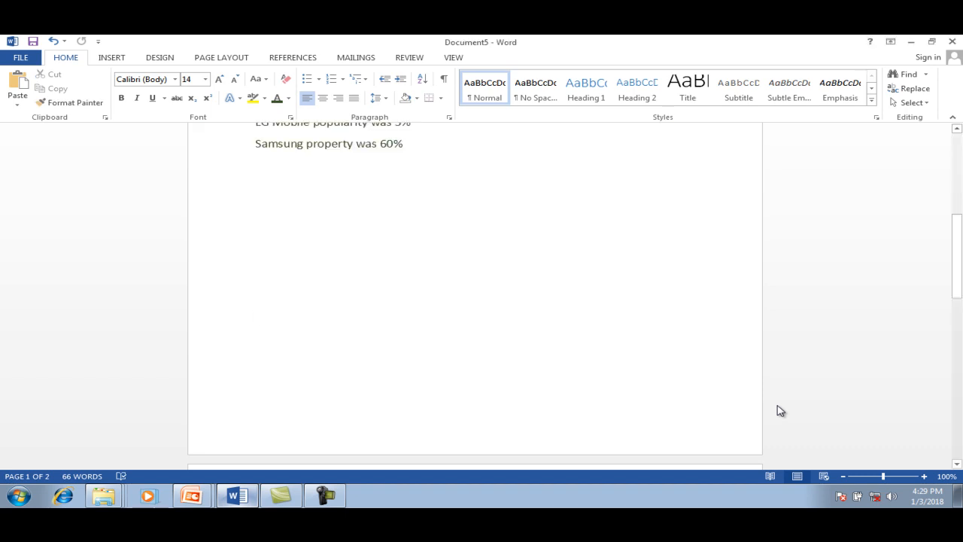
Compare the finished column chart with the 2005, 2010 and 2018 popularity text, examining its bars, categories and legend up close
{"action": "scroll", "coordinate": [779, 410], "scroll_direction": "up", "scroll_amount": 5}
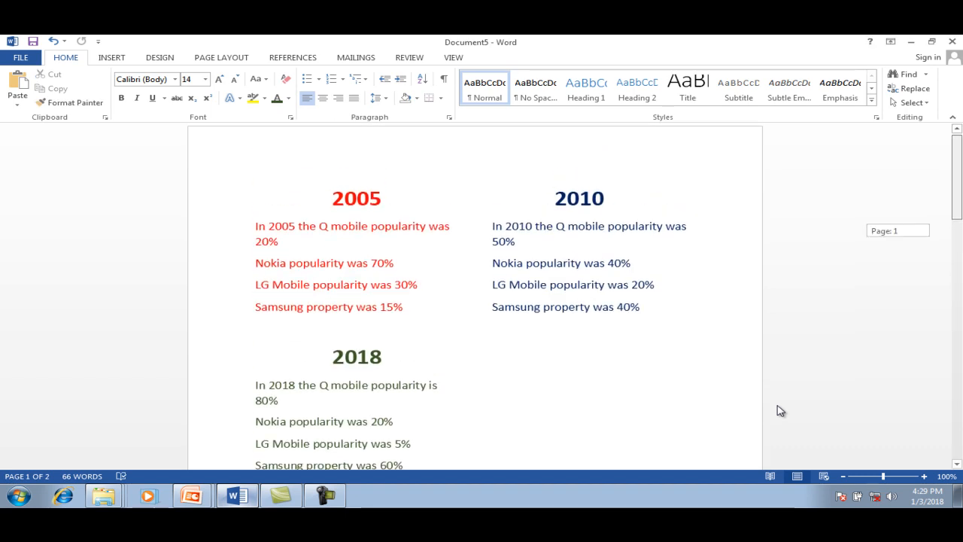
{"action": "scroll", "coordinate": [779, 410], "scroll_direction": "down", "scroll_amount": 2}
{"action": "scroll", "coordinate": [780, 410], "scroll_direction": "down", "scroll_amount": 6}
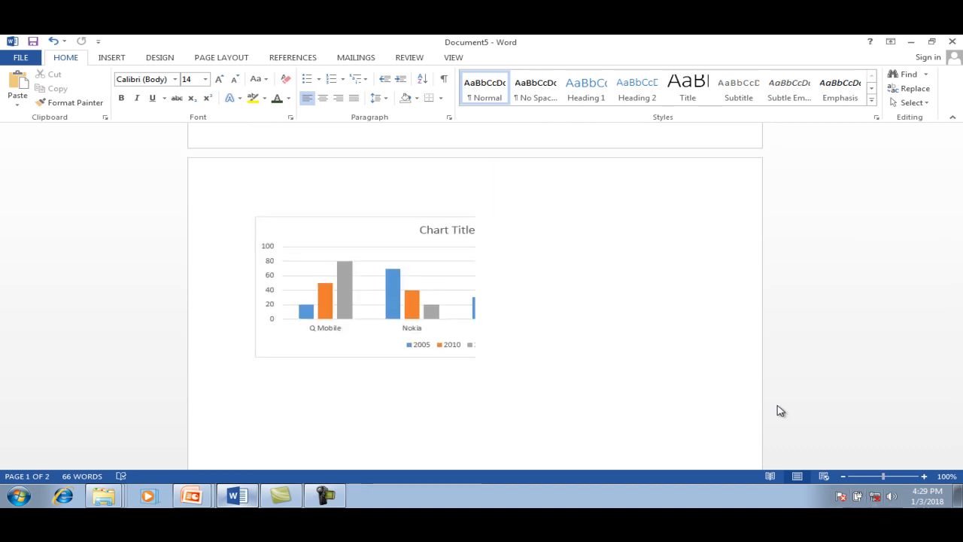
{"action": "scroll", "coordinate": [780, 410], "scroll_direction": "up", "scroll_amount": 14}
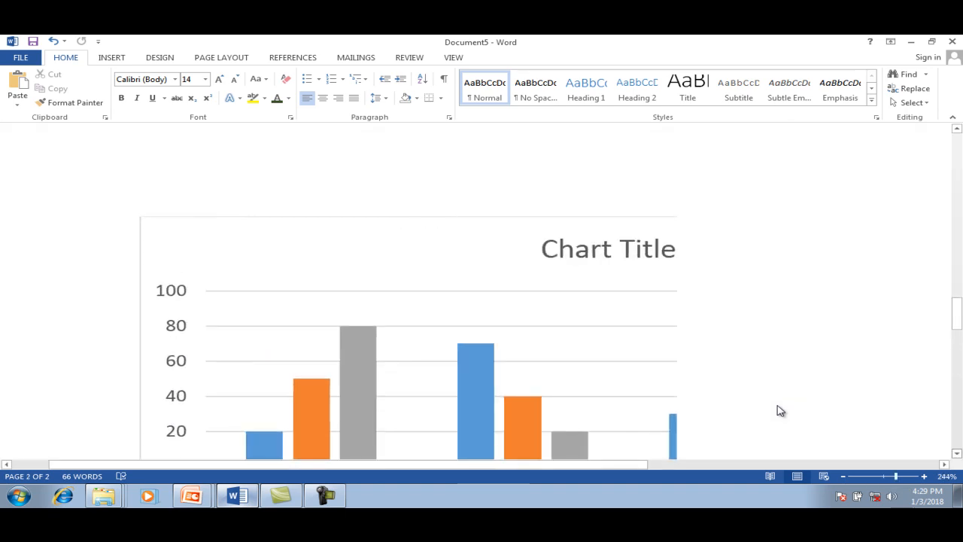
{"action": "scroll", "coordinate": [780, 410], "scroll_direction": "down", "scroll_amount": 3}
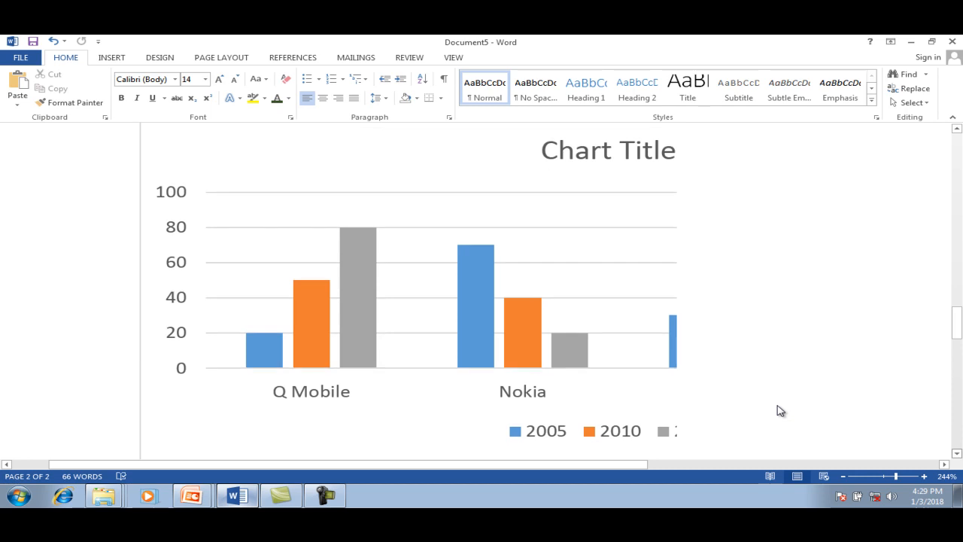
{"action": "scroll", "coordinate": [780, 410], "scroll_direction": "down", "scroll_amount": 1}
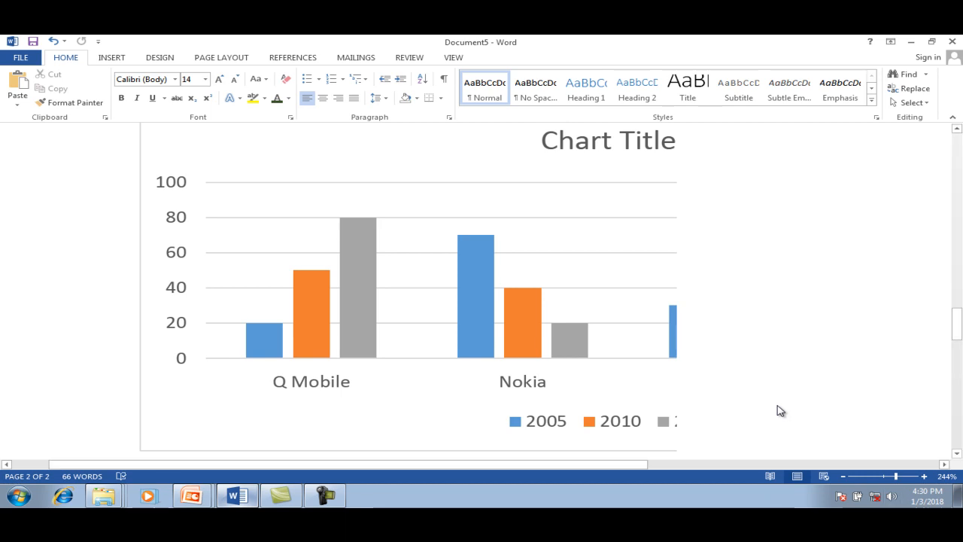
{"action": "scroll", "coordinate": [780, 411], "scroll_direction": "down", "scroll_amount": 14}
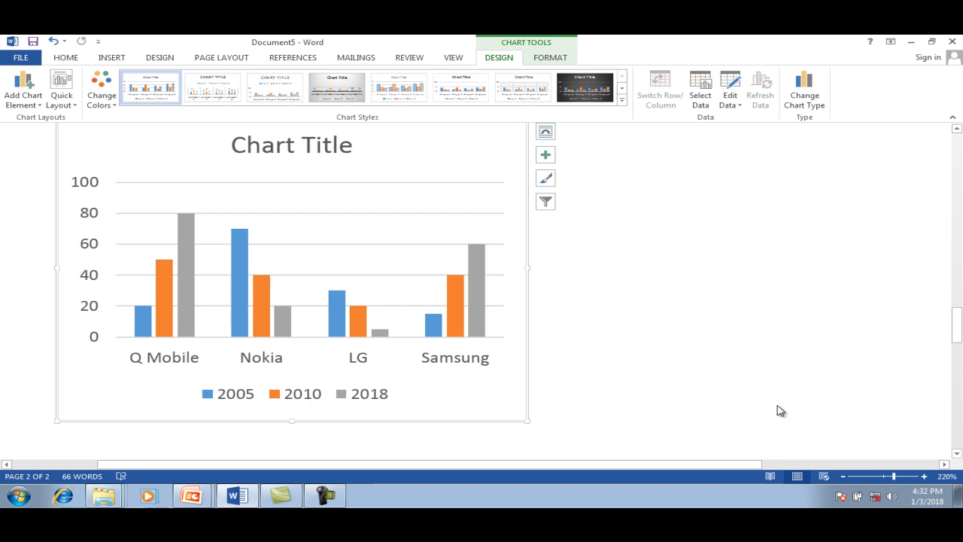
{"action": "scroll", "coordinate": [780, 410], "scroll_direction": "up", "scroll_amount": 2}
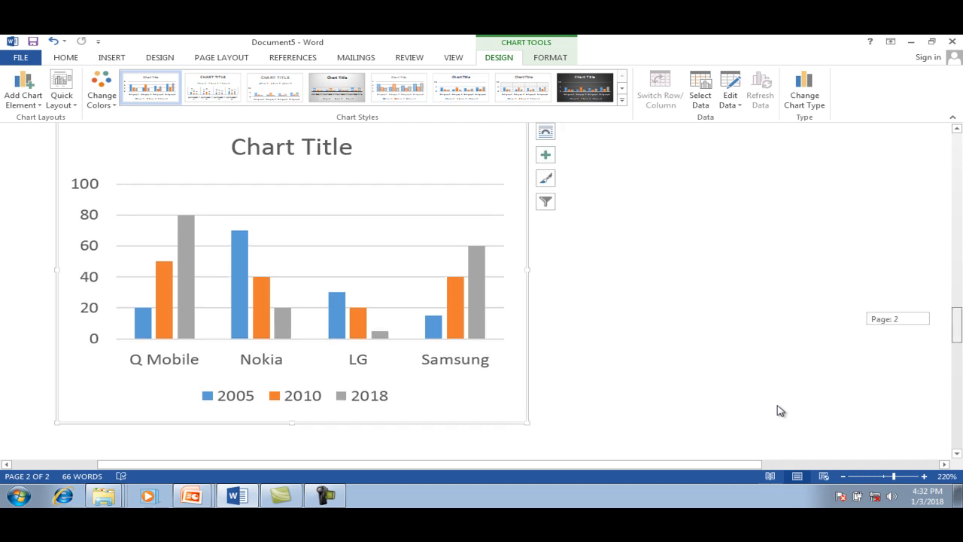
{"action": "scroll", "coordinate": [780, 410], "scroll_direction": "up", "scroll_amount": 1}
{"action": "scroll", "coordinate": [780, 410], "scroll_direction": "down", "scroll_amount": 3}
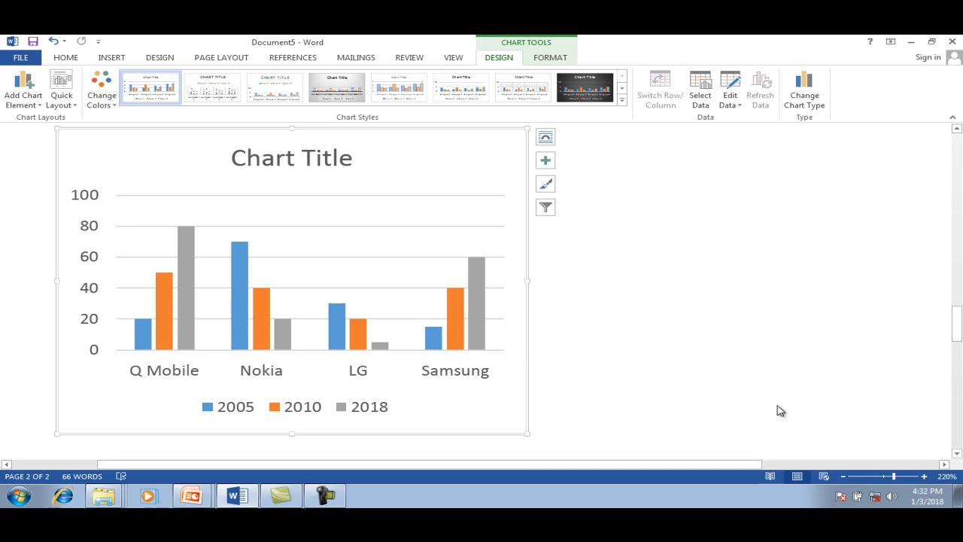
{"action": "key", "text": "alt+Tab"}
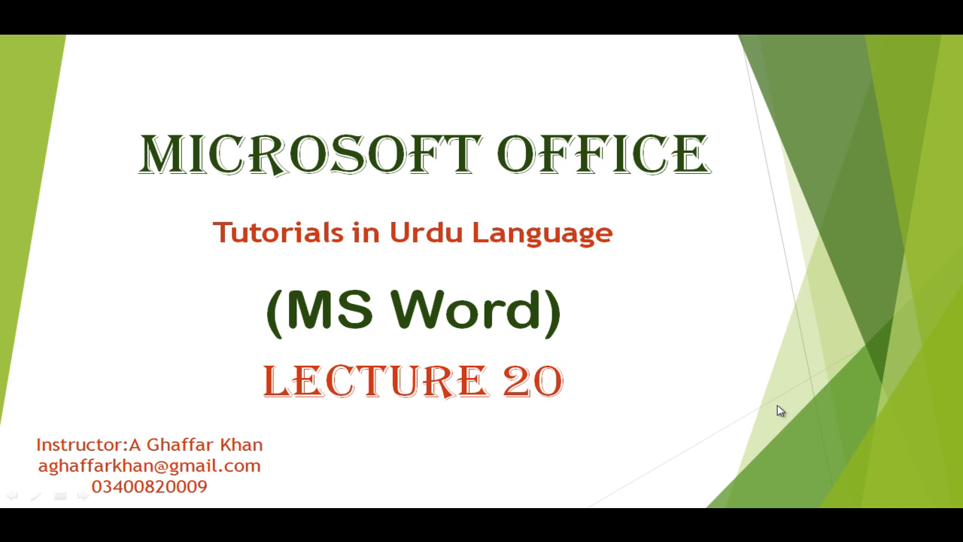
{"action": "left_click", "coordinate": [780, 410]}
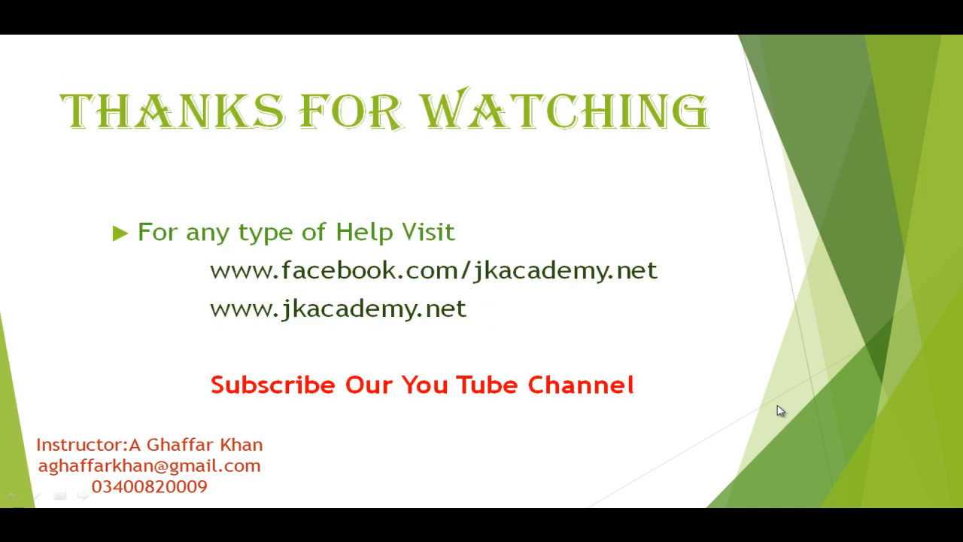